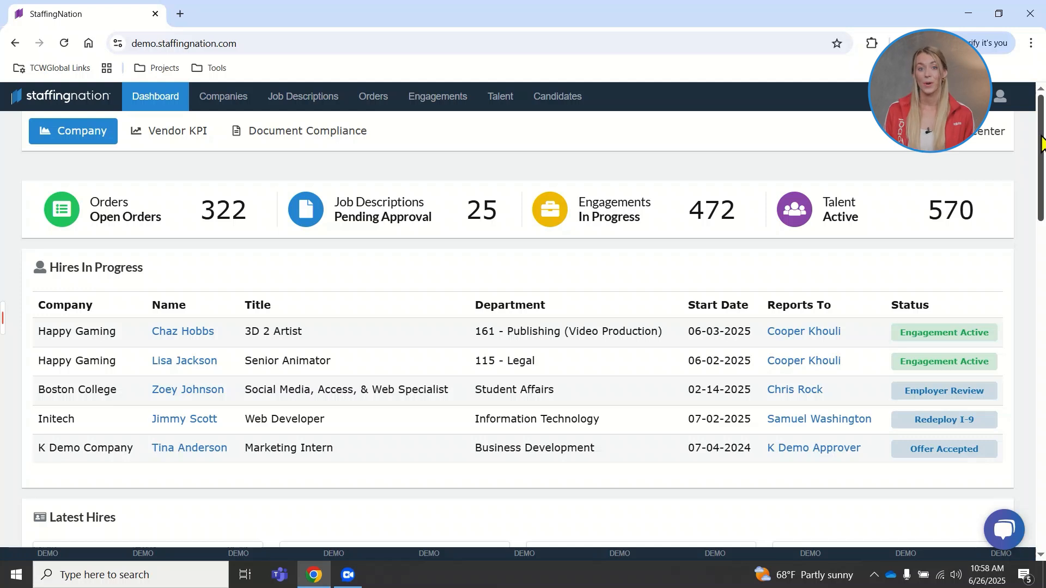
Step: Review the company dashboard's hires in progress and its charts for engagements, department head count, hires, offer acceptance and onboarding time
{"action": "left_click_drag", "start_coordinate": [1041, 138], "coordinate": [1041, 142]}
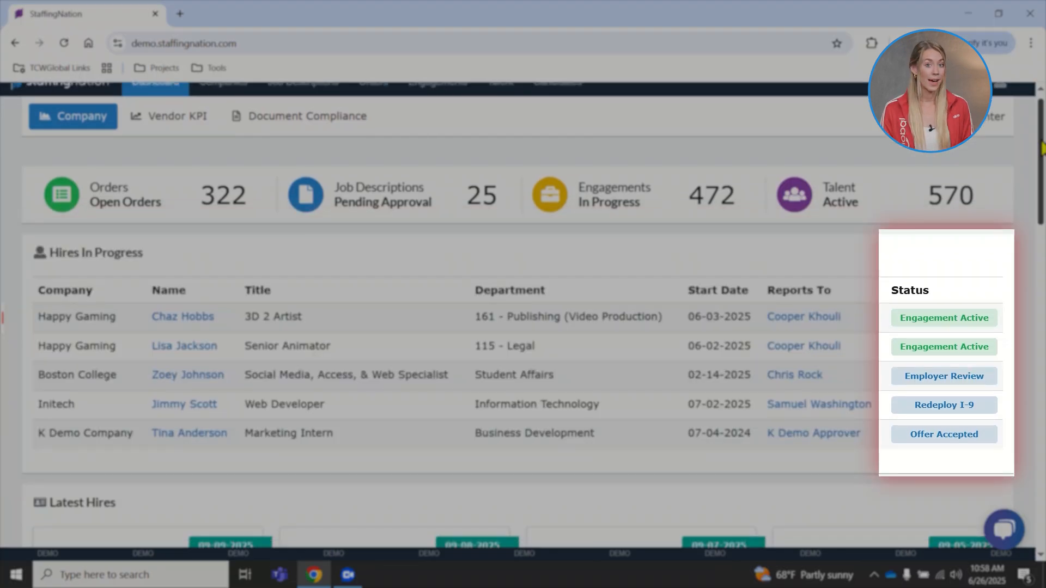
{"action": "left_click_drag", "start_coordinate": [1041, 147], "coordinate": [1044, 350]}
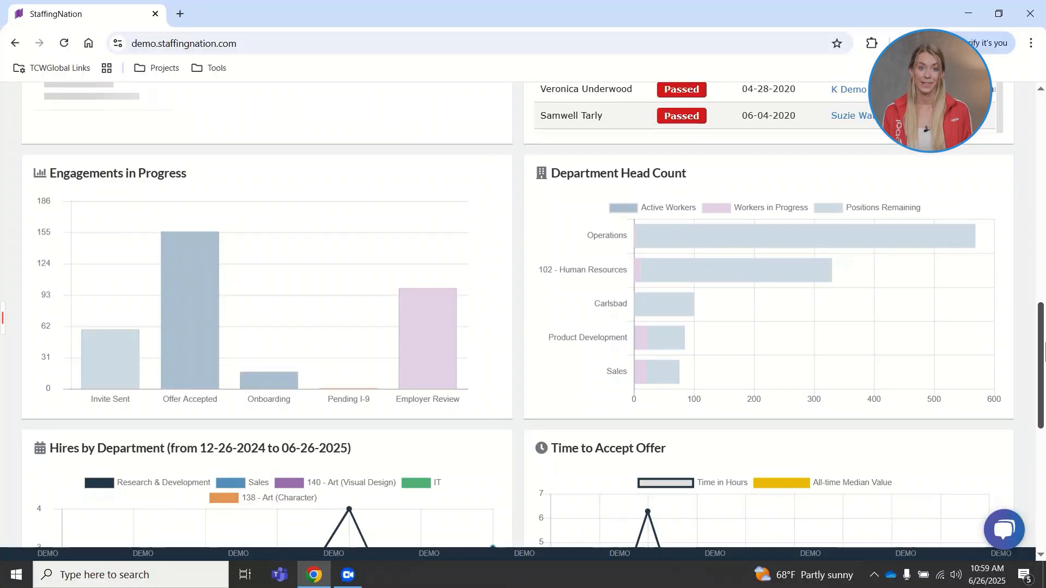
{"action": "left_click_drag", "start_coordinate": [1044, 351], "coordinate": [1044, 425]}
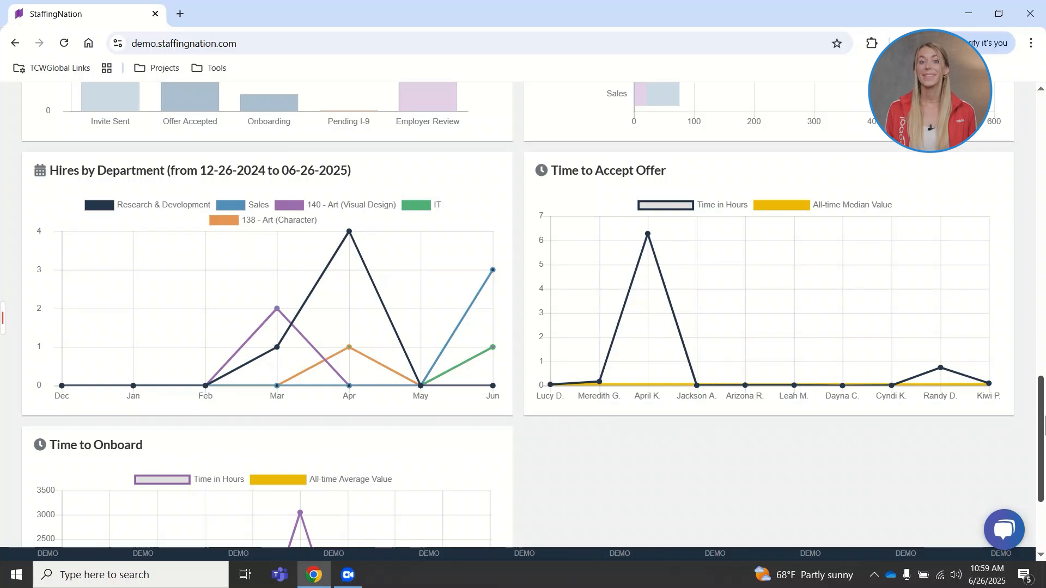
{"action": "left_click_drag", "start_coordinate": [1044, 419], "coordinate": [1044, 253]}
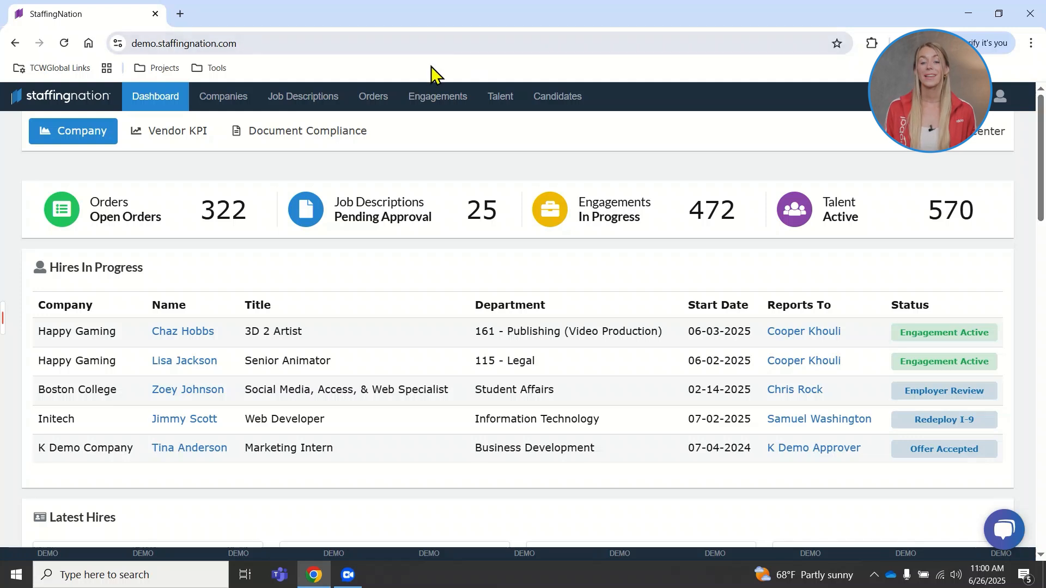
Step: Start a new standard order from the Orders page for the company Happy Gaming
{"action": "left_click", "coordinate": [387, 101]}
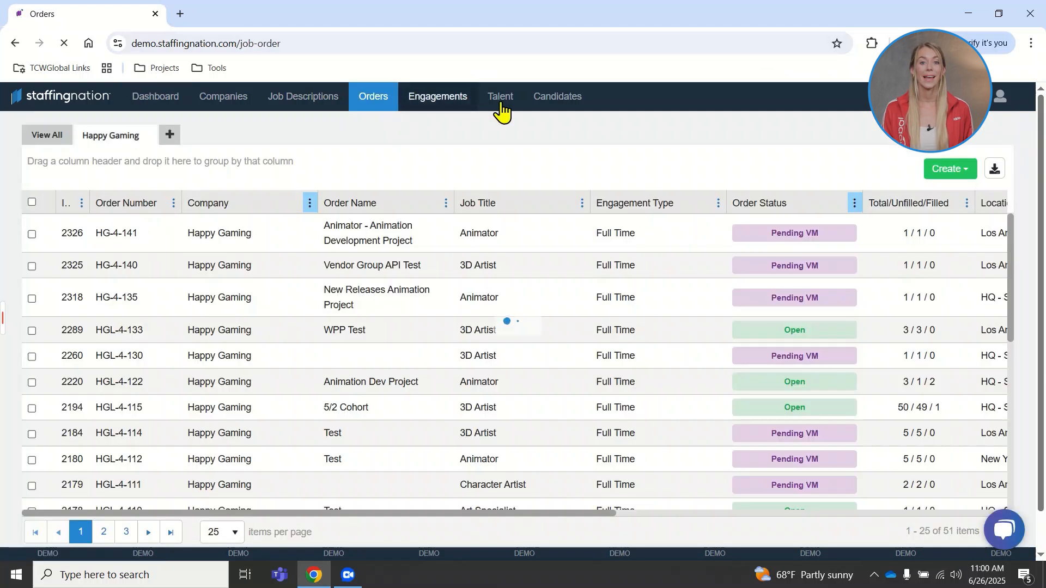
{"action": "left_click", "coordinate": [944, 173]}
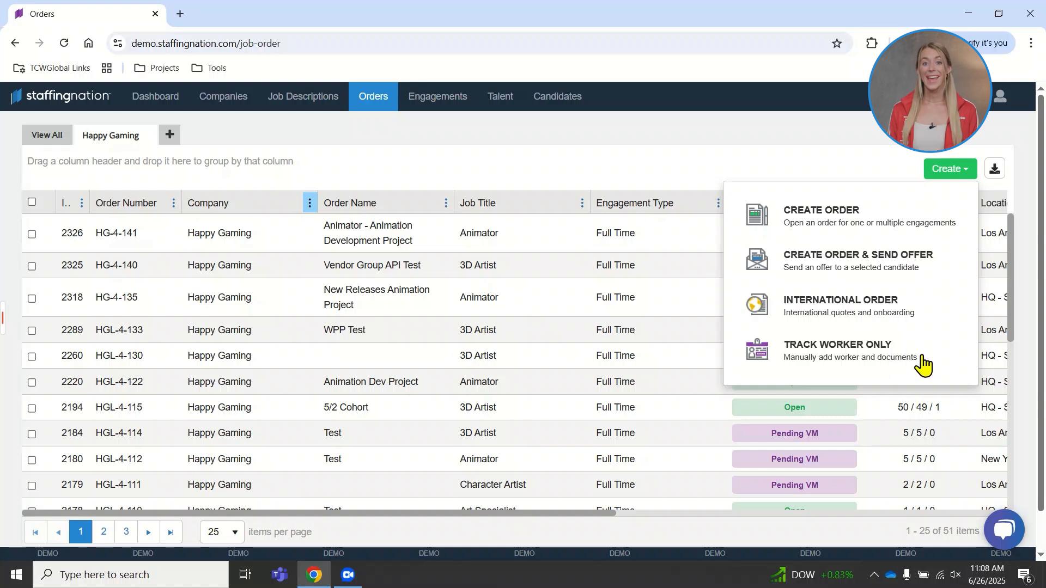
{"action": "left_click", "coordinate": [840, 225]}
{"action": "left_click", "coordinate": [512, 199]}
{"action": "type", "text": "hap"}
{"action": "left_click", "coordinate": [533, 241]}
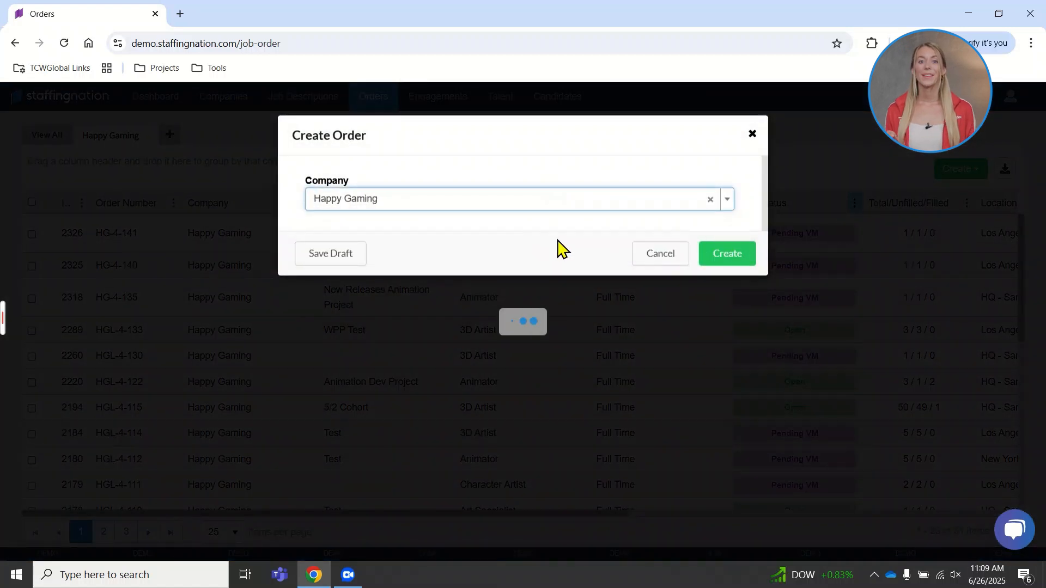
Step: Name the order "Animator - Animation Development Project" and set its number of engagements to 1
{"action": "left_click", "coordinate": [510, 295]}
{"action": "scroll", "coordinate": [509, 296], "scroll_direction": "down", "scroll_amount": 1}
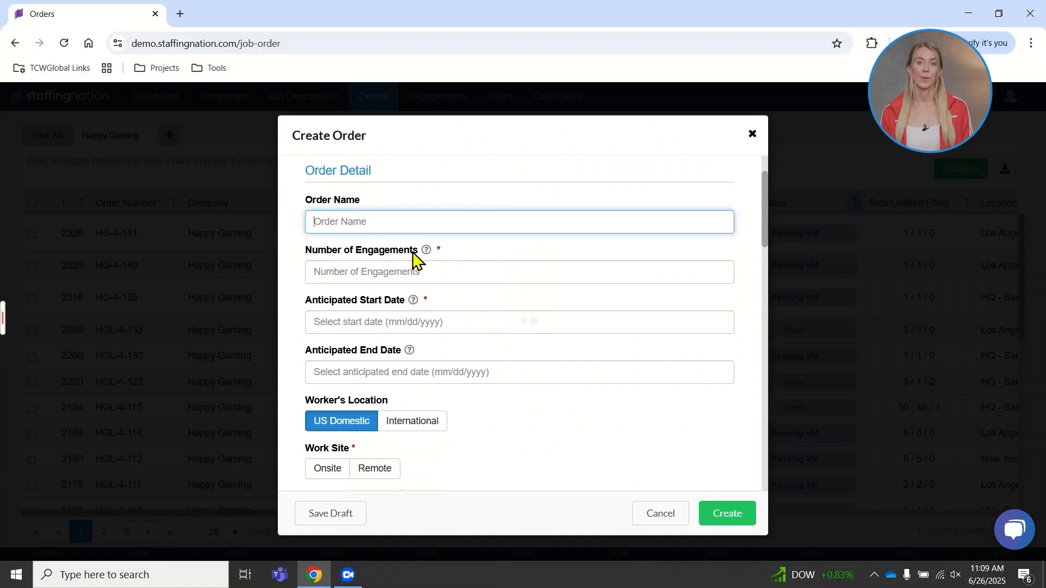
{"action": "left_click", "coordinate": [358, 218]}
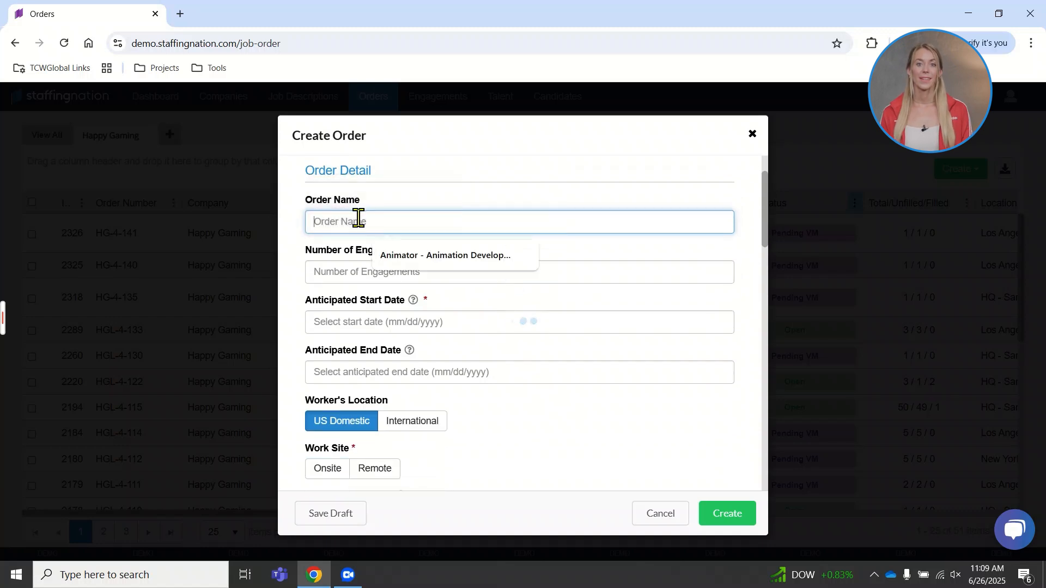
{"action": "left_click", "coordinate": [393, 257]}
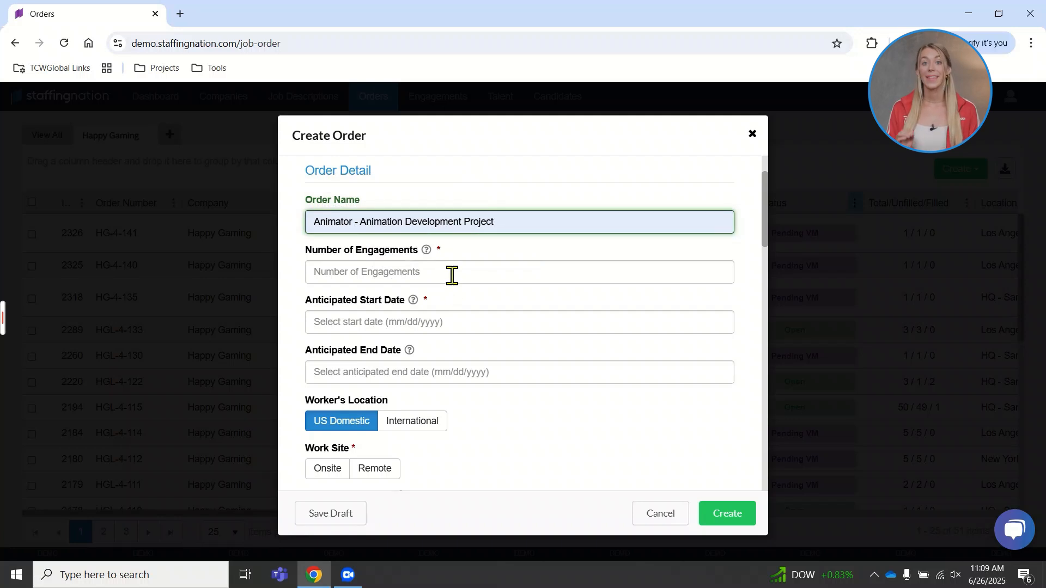
{"action": "left_click", "coordinate": [452, 275]}
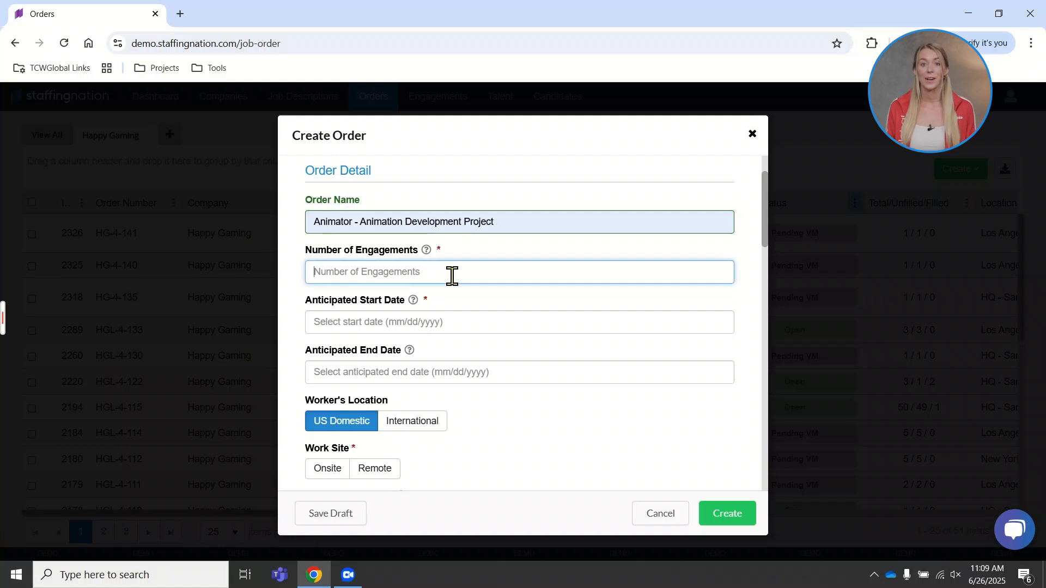
{"action": "type", "text": "1"}
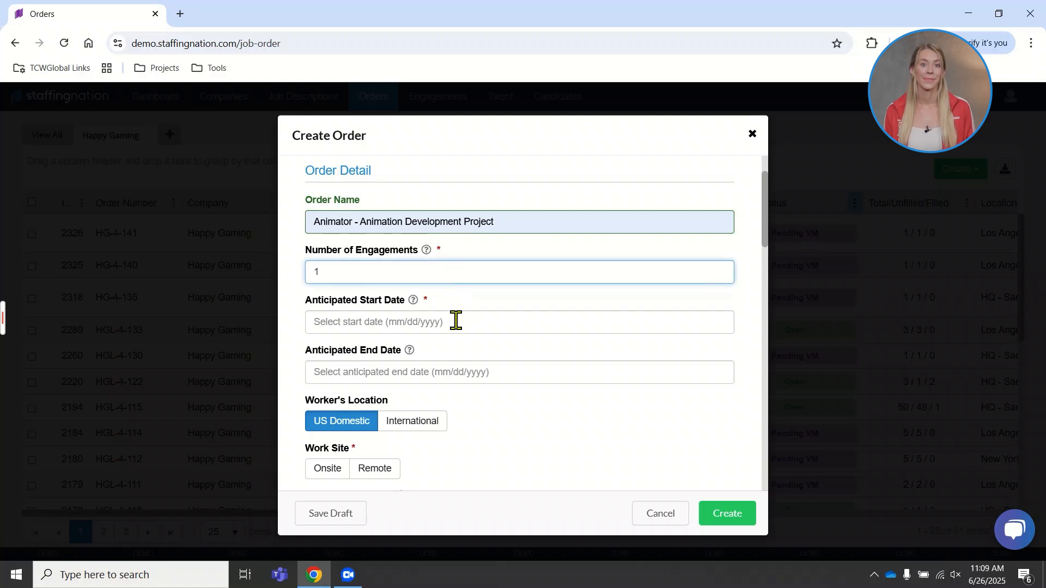
Step: Set the order's anticipated start date to 07/01/2025 and its anticipated end date to 10/31/2025
{"action": "left_click", "coordinate": [456, 322]}
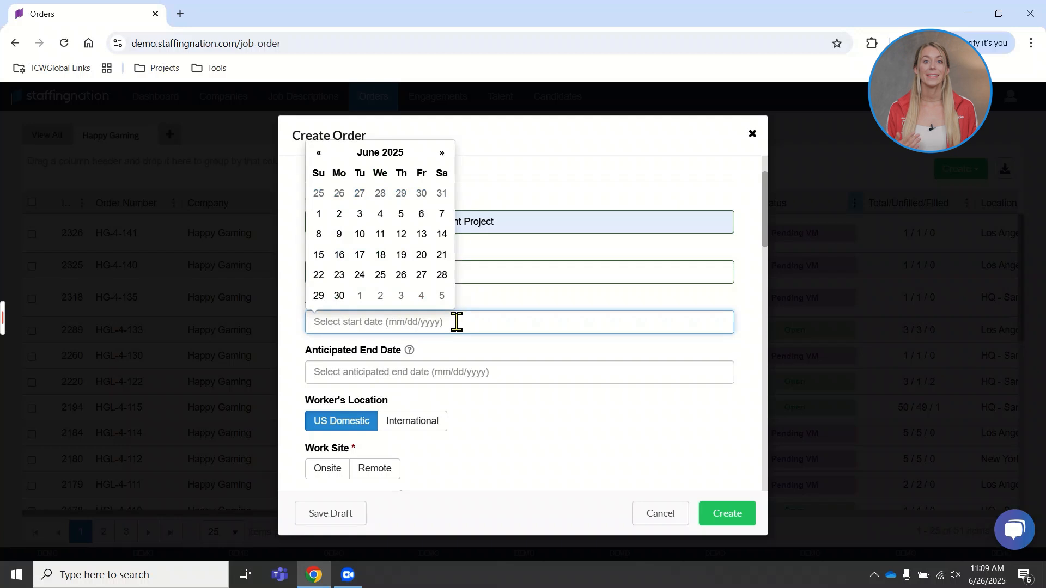
{"action": "left_click", "coordinate": [360, 297]}
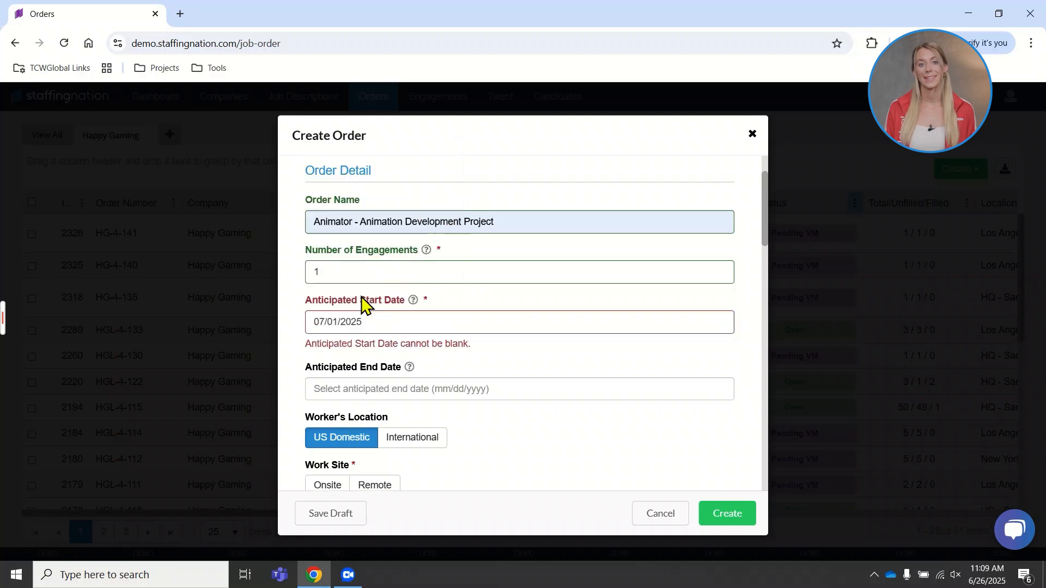
{"action": "left_click", "coordinate": [374, 371]}
{"action": "left_click", "coordinate": [441, 204]}
{"action": "left_click", "coordinate": [441, 205]}
{"action": "left_click", "coordinate": [441, 204]}
{"action": "left_click", "coordinate": [441, 205]}
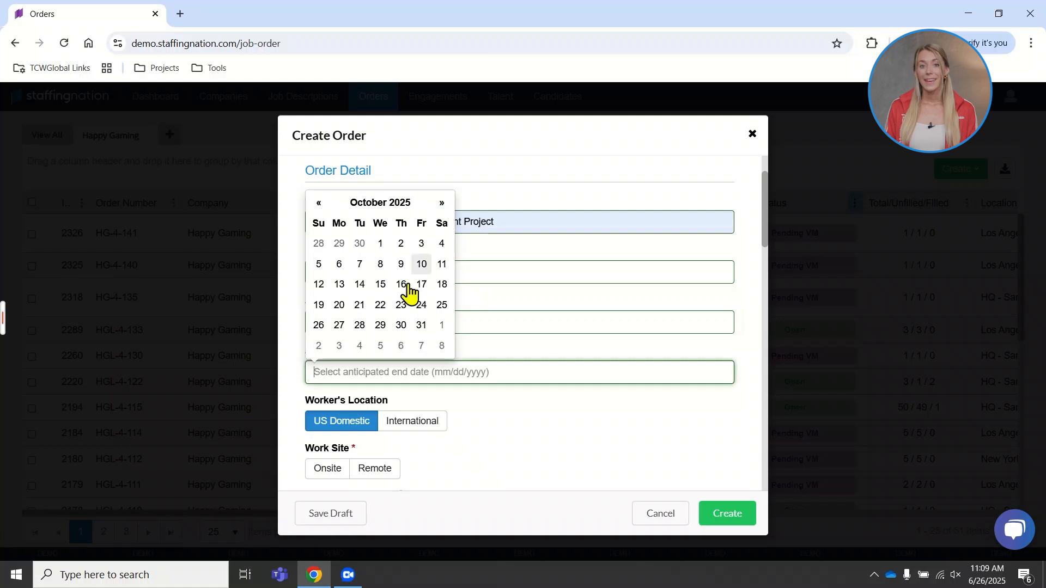
{"action": "left_click", "coordinate": [426, 325]}
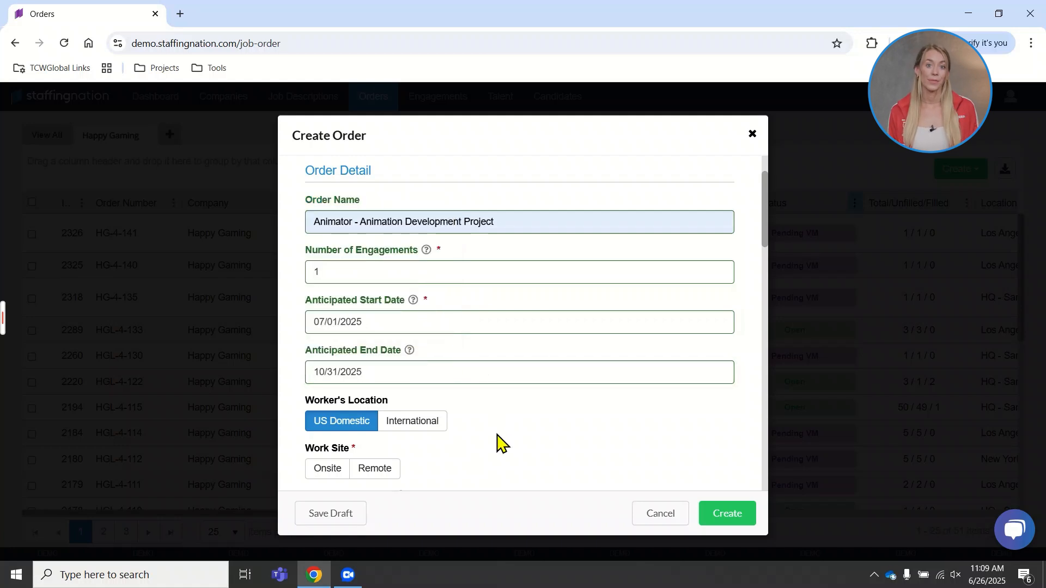
Step: Set the work site to Remote and the reporting location to Los Angeles
{"action": "scroll", "coordinate": [498, 443], "scroll_direction": "down", "scroll_amount": 2}
{"action": "left_click", "coordinate": [383, 337]}
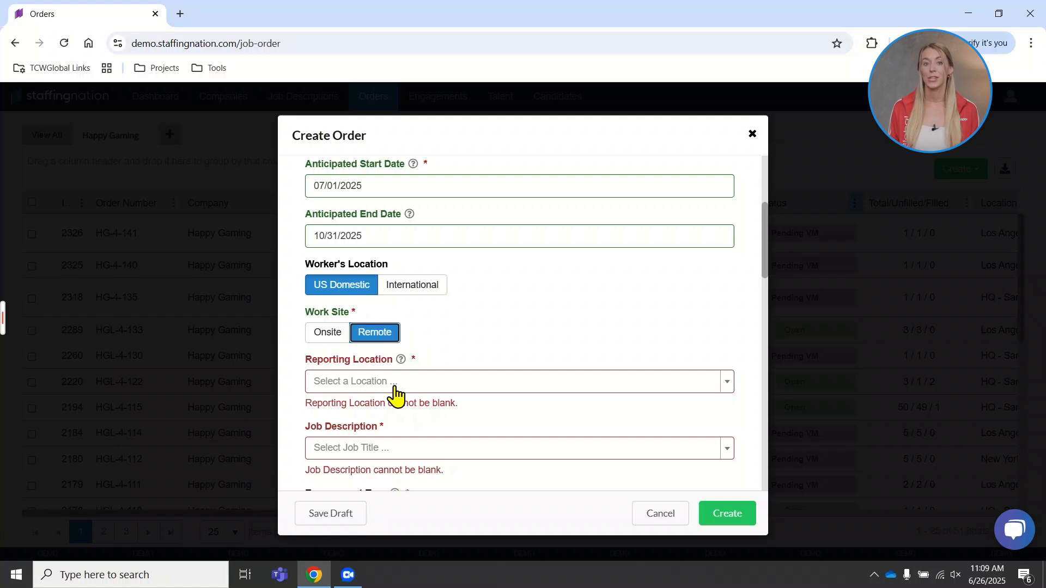
{"action": "left_click", "coordinate": [395, 383]}
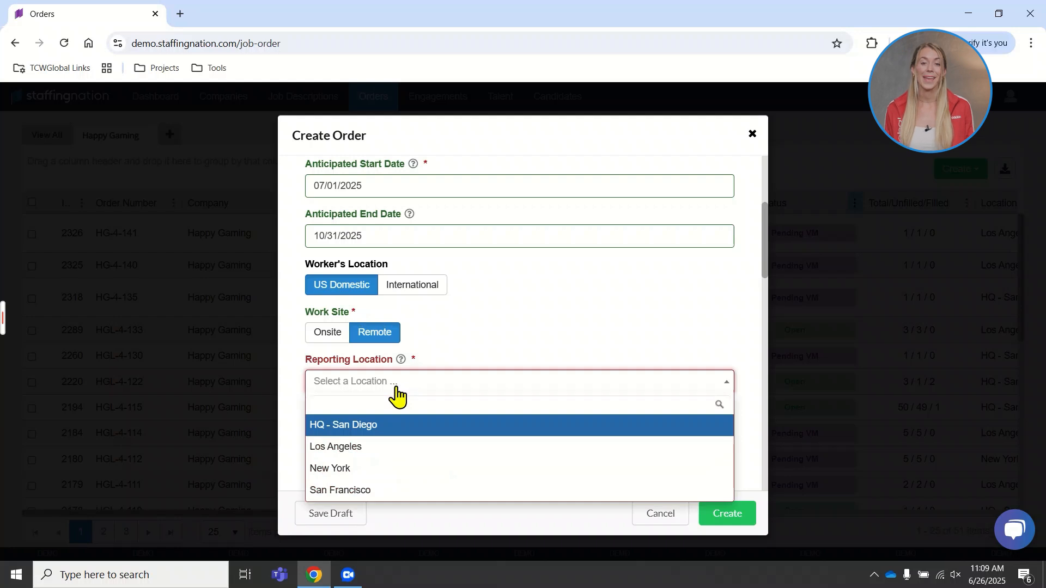
{"action": "left_click", "coordinate": [393, 449]}
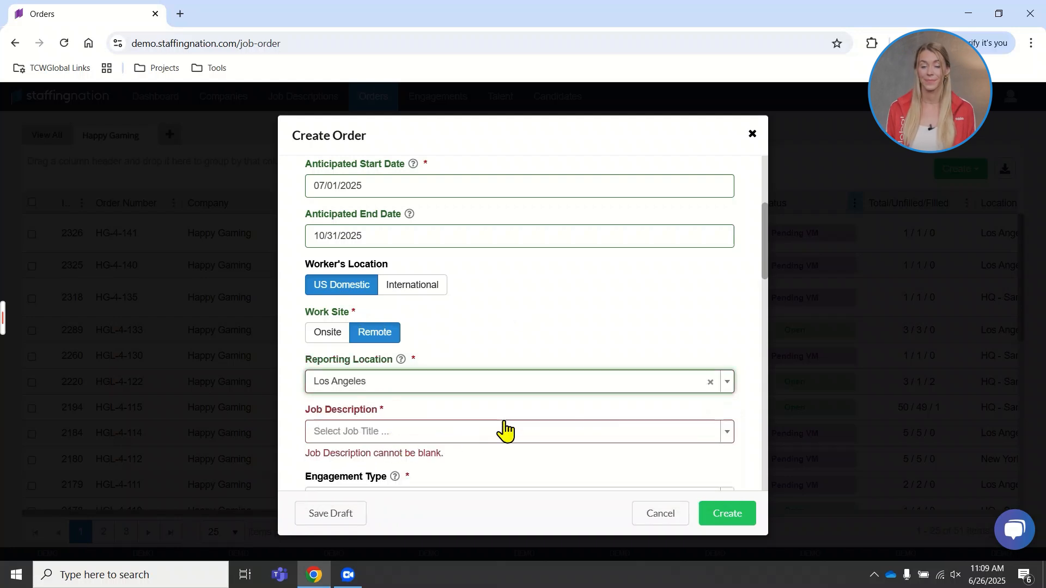
Step: Choose Animator as the job description and Full-Time as the engagement type
{"action": "scroll", "coordinate": [717, 417], "scroll_direction": "down", "scroll_amount": 1}
{"action": "scroll", "coordinate": [708, 417], "scroll_direction": "down", "scroll_amount": 1}
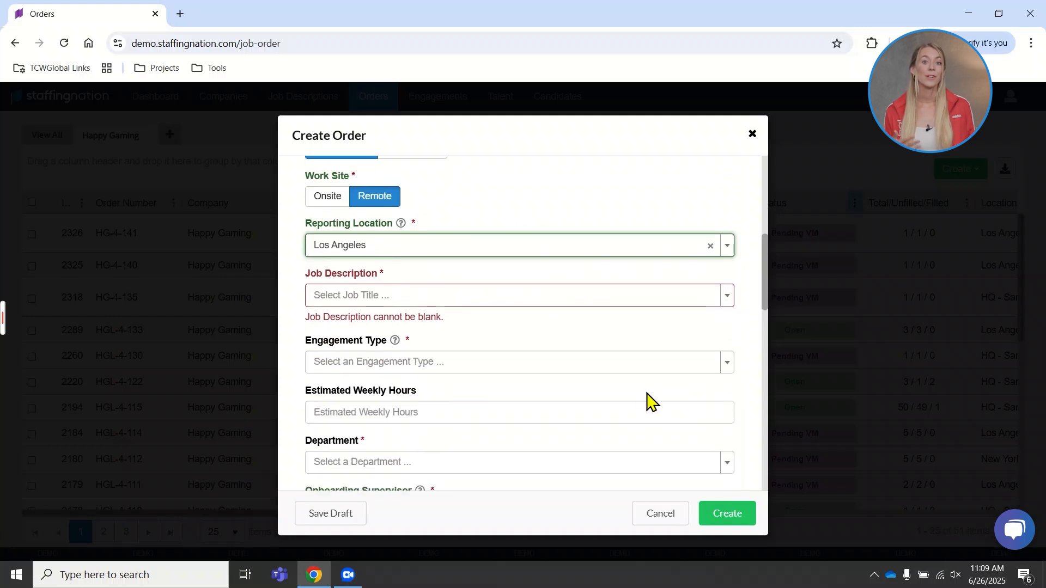
{"action": "left_click", "coordinate": [441, 308]}
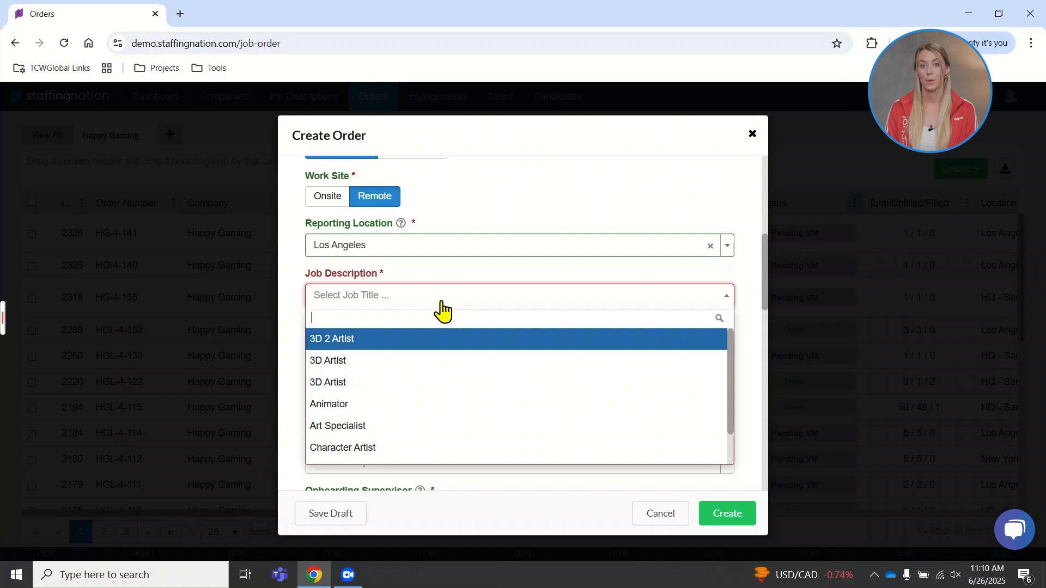
{"action": "left_click", "coordinate": [361, 412]}
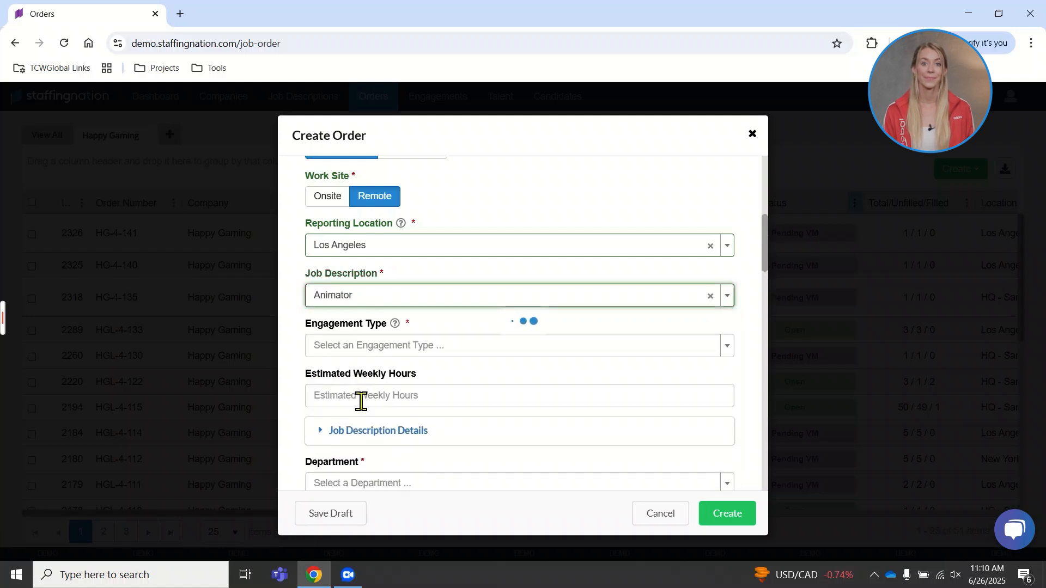
{"action": "left_click", "coordinate": [368, 357]}
{"action": "left_click", "coordinate": [359, 391]}
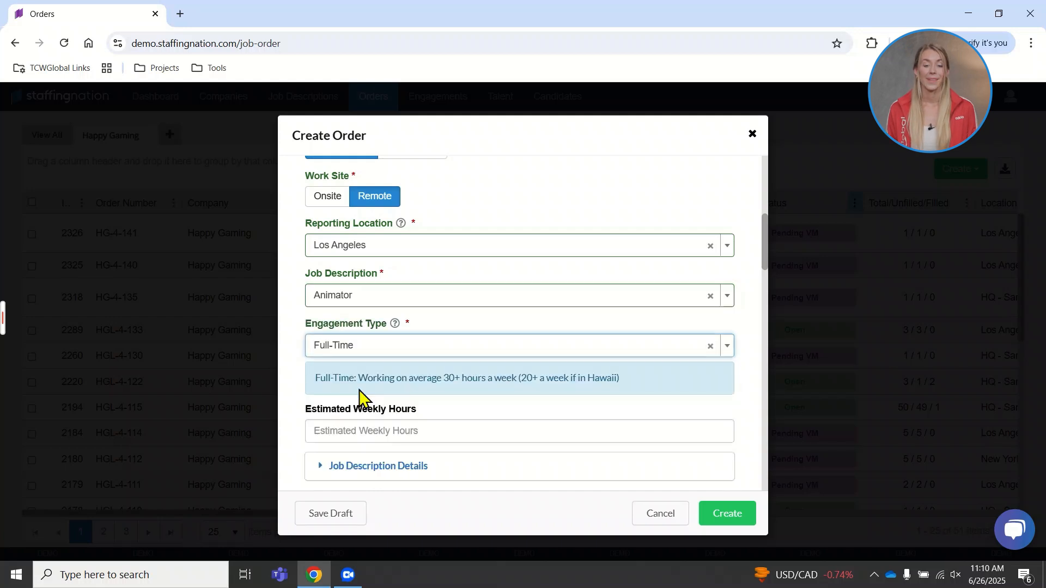
Step: Set the estimated weekly hours to 40 and the department to 137 - Art (Animation)
{"action": "scroll", "coordinate": [381, 409], "scroll_direction": "down", "scroll_amount": 1}
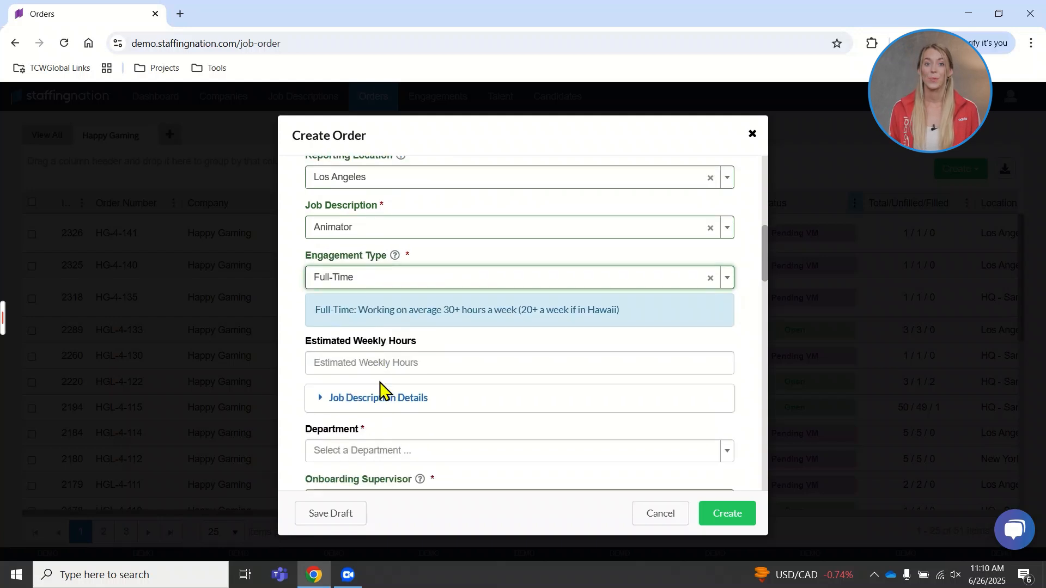
{"action": "left_click", "coordinate": [388, 368]}
{"action": "type", "text": "40"}
{"action": "left_click", "coordinate": [298, 428]}
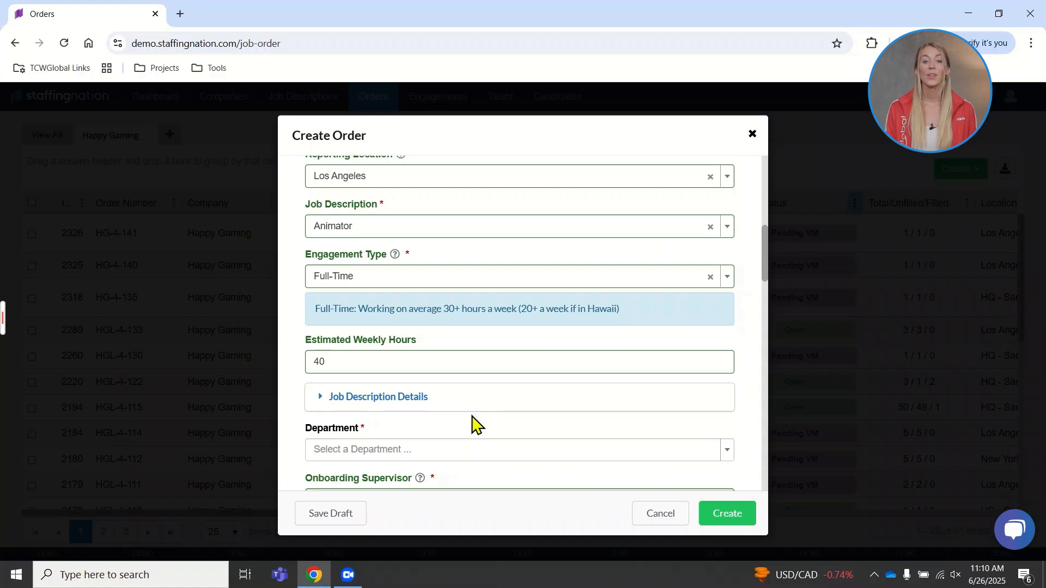
{"action": "scroll", "coordinate": [469, 421], "scroll_direction": "down", "scroll_amount": 1}
{"action": "left_click", "coordinate": [472, 387]}
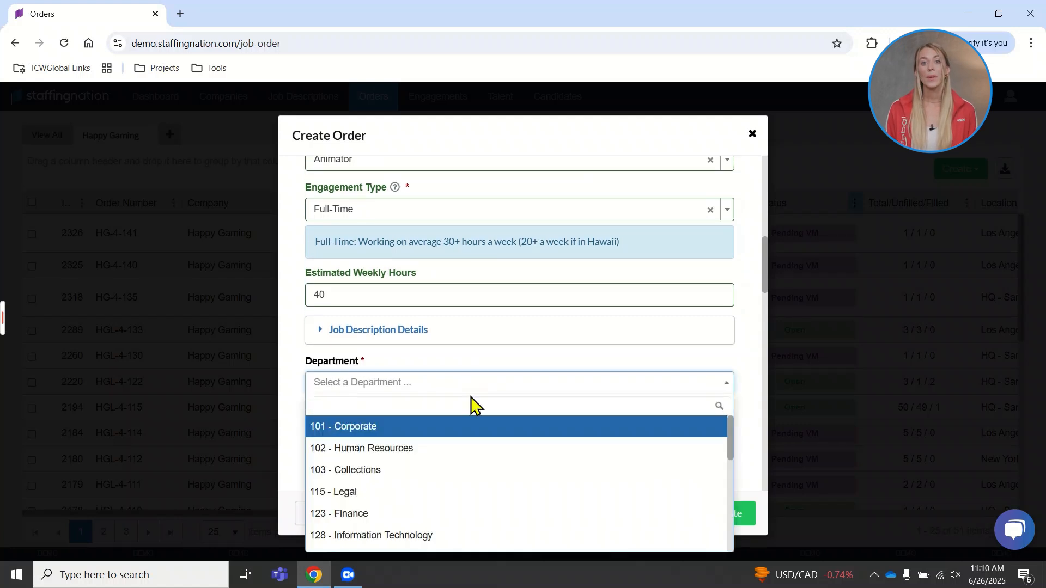
{"action": "scroll", "coordinate": [461, 459], "scroll_direction": "down", "scroll_amount": 2}
{"action": "scroll", "coordinate": [462, 459], "scroll_direction": "down", "scroll_amount": 1}
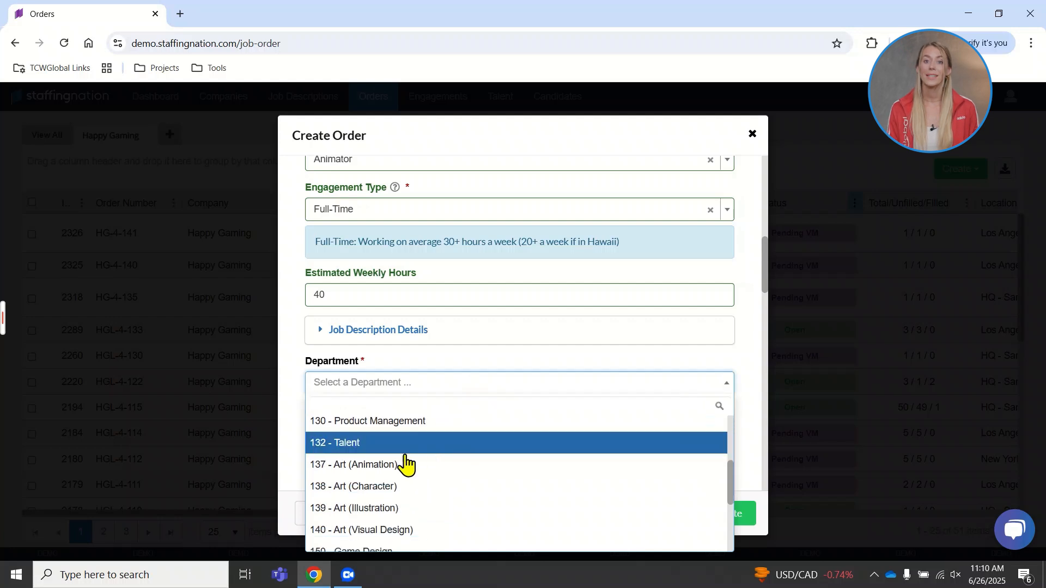
{"action": "left_click", "coordinate": [379, 471]}
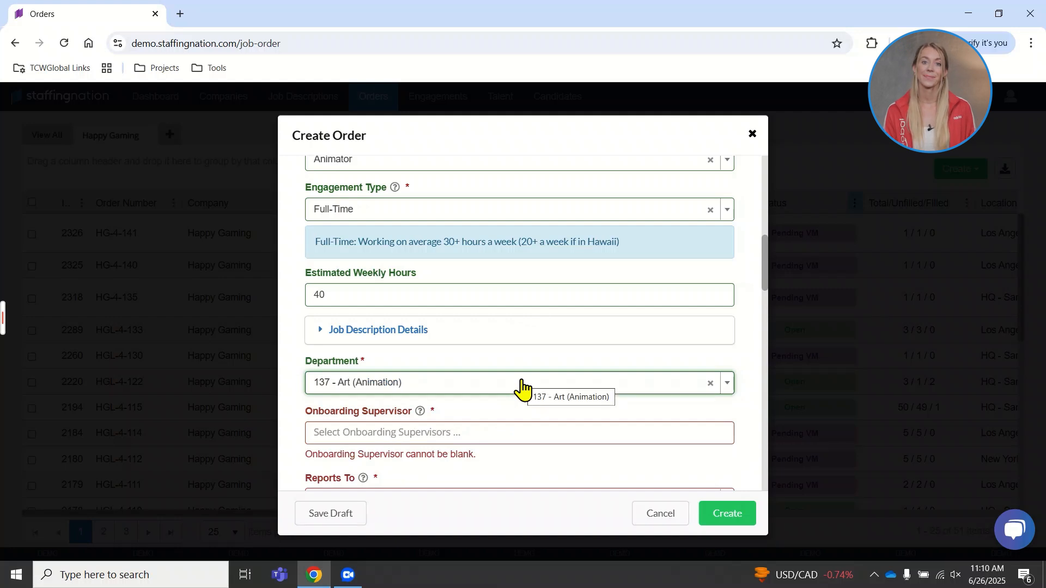
Step: Look up the supervisor by name and assign them as the order's Onboarding Supervisor
{"action": "scroll", "coordinate": [518, 392], "scroll_direction": "down", "scroll_amount": 1}
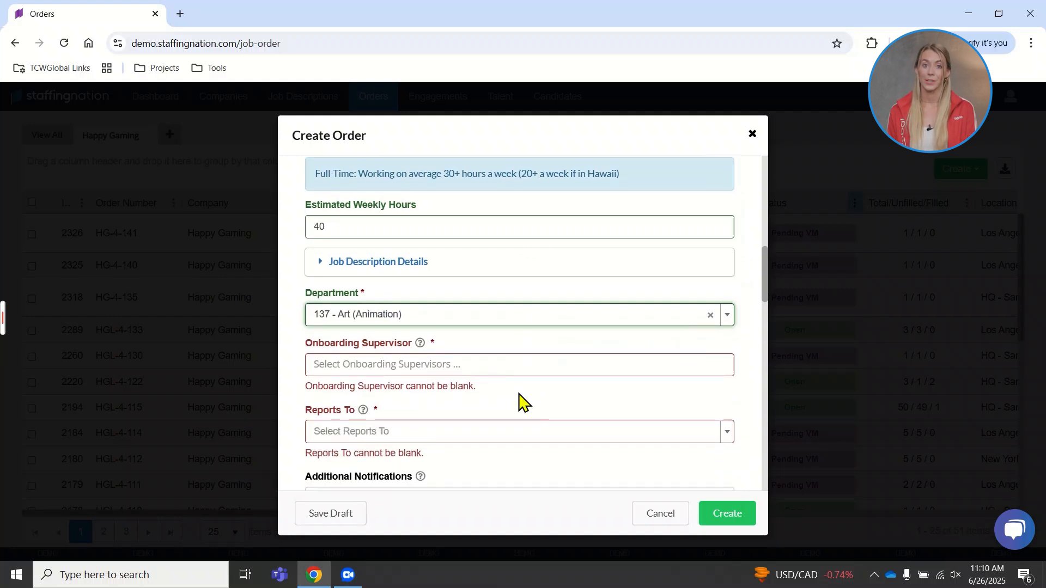
{"action": "scroll", "coordinate": [520, 403], "scroll_direction": "down", "scroll_amount": 1}
{"action": "left_click", "coordinate": [423, 301]}
{"action": "type", "text": "c"}
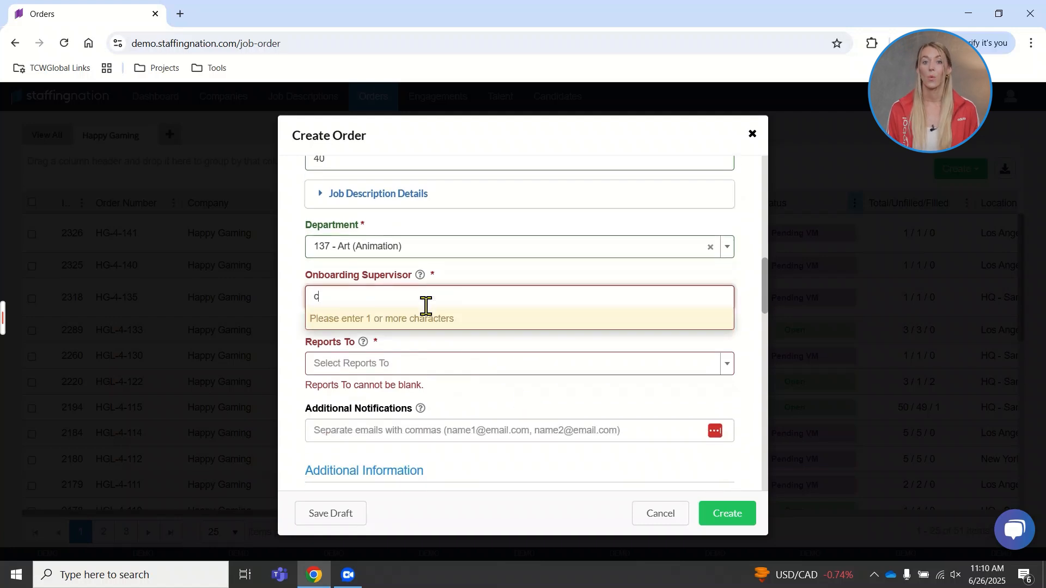
{"action": "type", "text": "oo"}
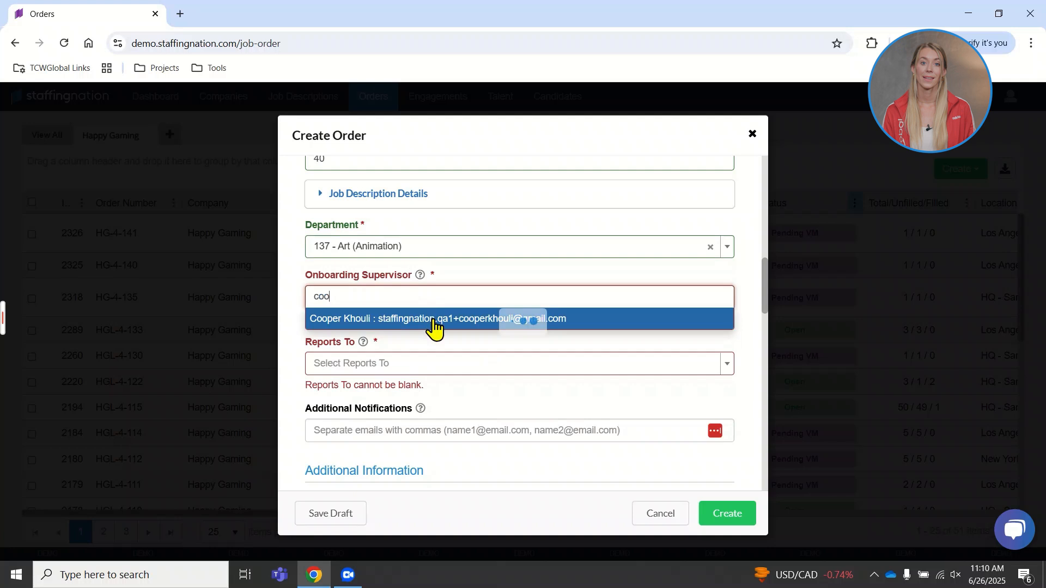
{"action": "left_click", "coordinate": [433, 318]}
Step: Look up the same supervisor name for Reports To and select the first matching contact
{"action": "left_click", "coordinate": [429, 368]}
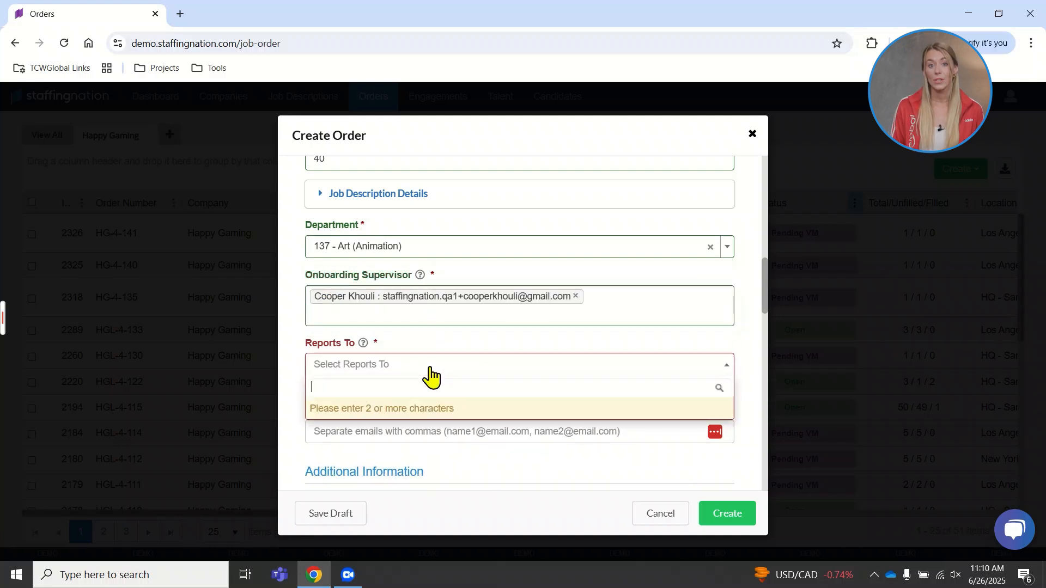
{"action": "type", "text": "c"}
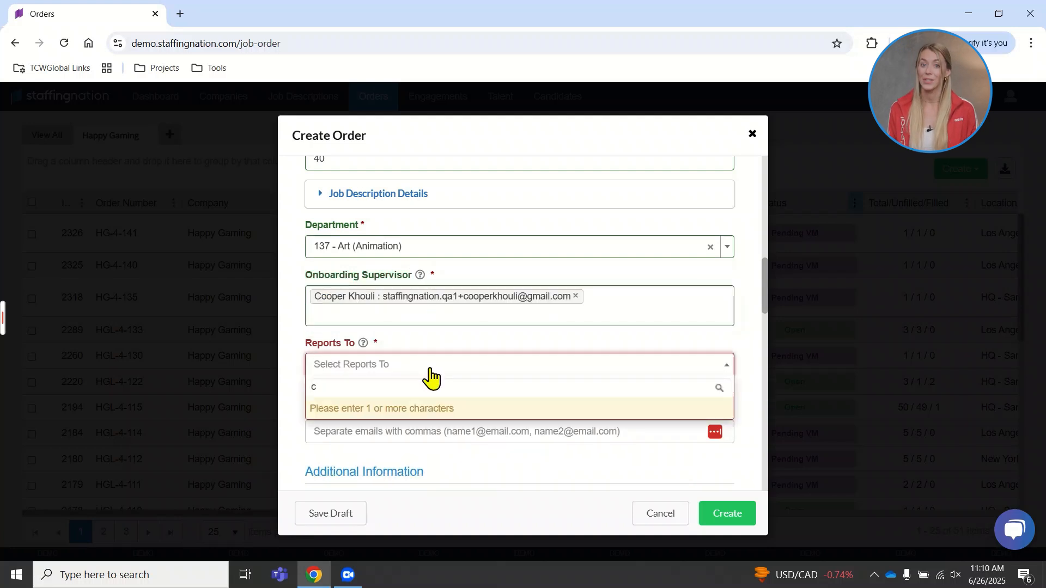
{"action": "type", "text": "oo"}
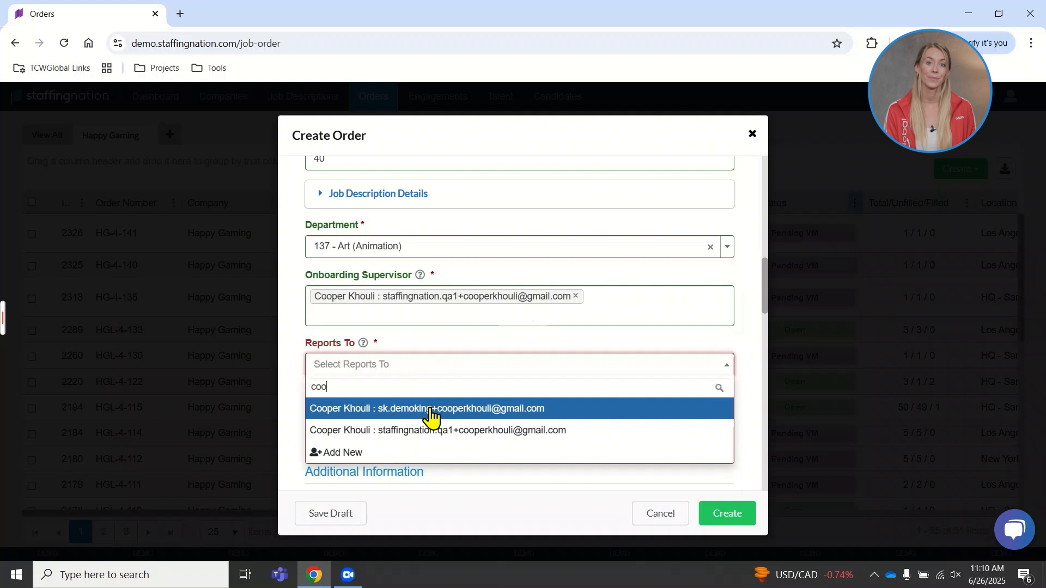
{"action": "left_click", "coordinate": [430, 415]}
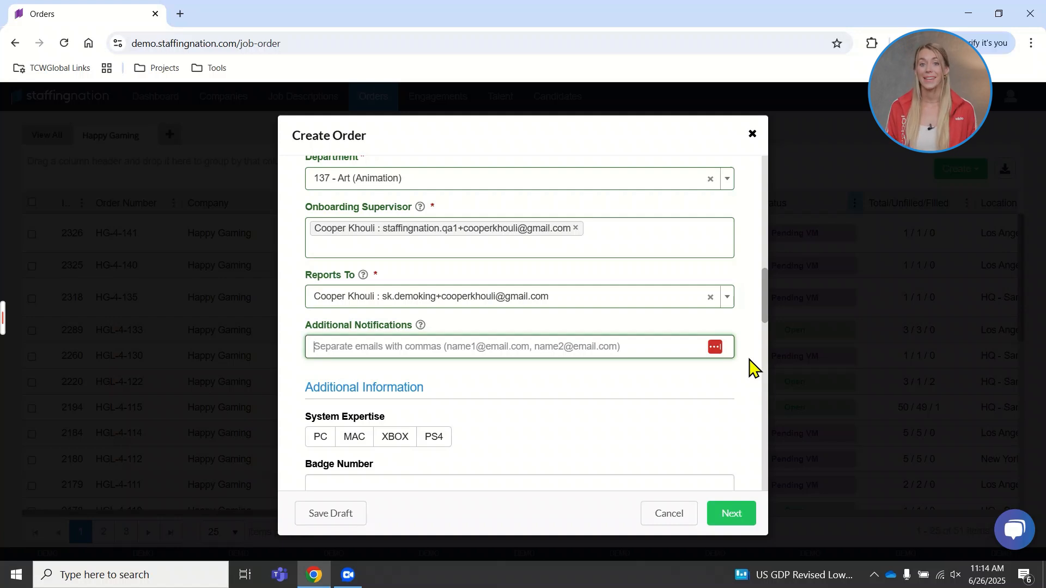
Step: Fill in Additional Notifications with the supervisor's suggested e-mail address
{"action": "type", "text": "c"}
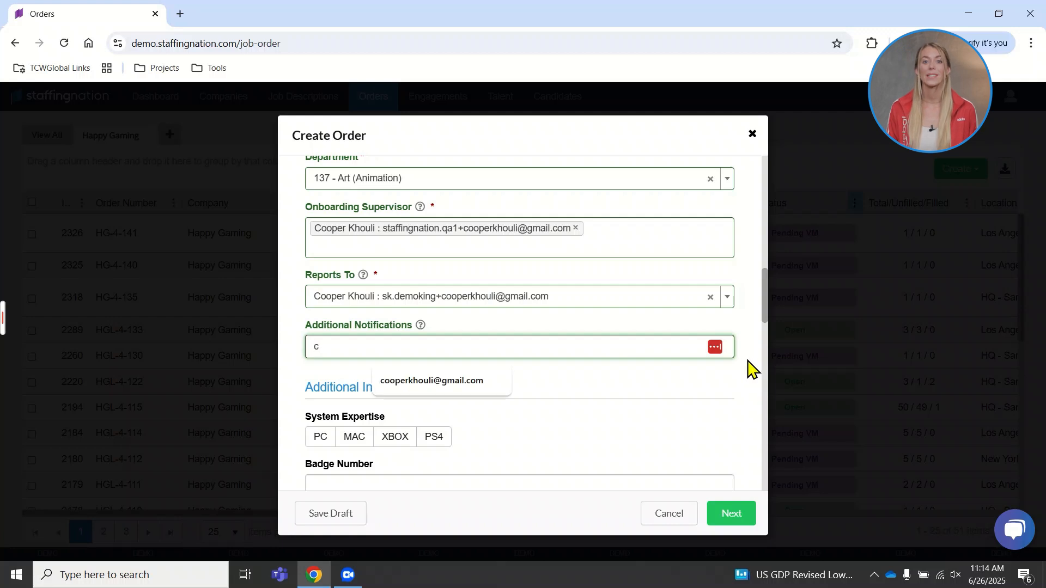
{"action": "left_click", "coordinate": [469, 384]}
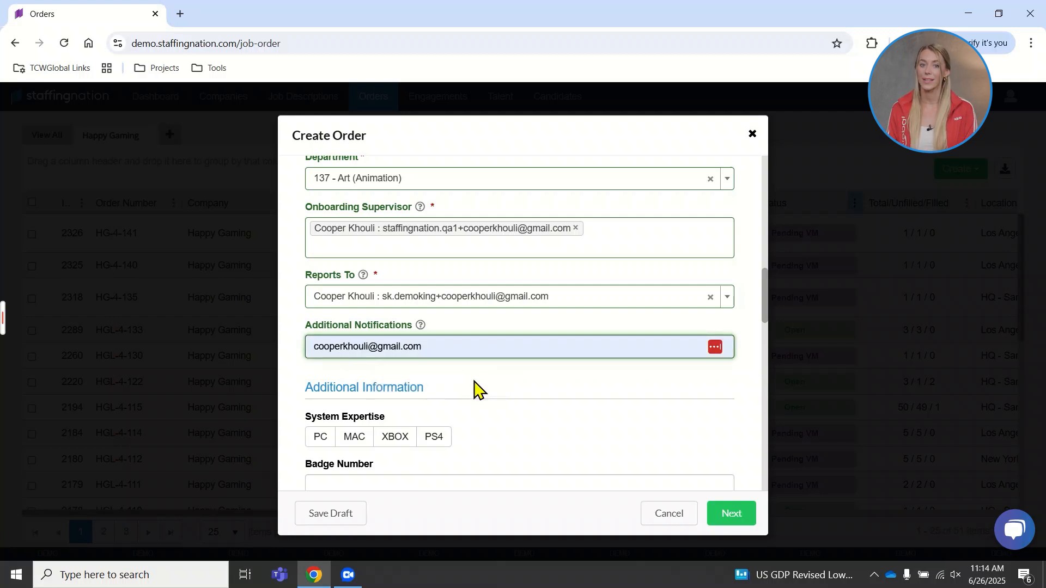
Step: Under Additional Information, set the Cost Center to 11111 and fill in the required worker number using the saved entries
{"action": "scroll", "coordinate": [474, 382], "scroll_direction": "down", "scroll_amount": 2}
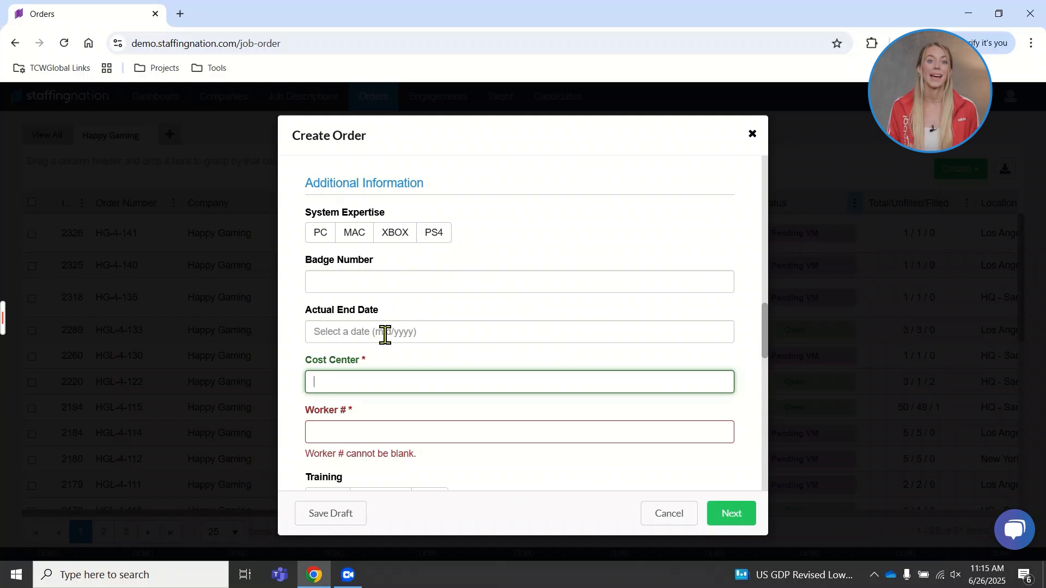
{"action": "left_click", "coordinate": [367, 378]}
{"action": "left_click", "coordinate": [387, 418]}
{"action": "left_click", "coordinate": [377, 426]}
{"action": "left_click", "coordinate": [390, 464]}
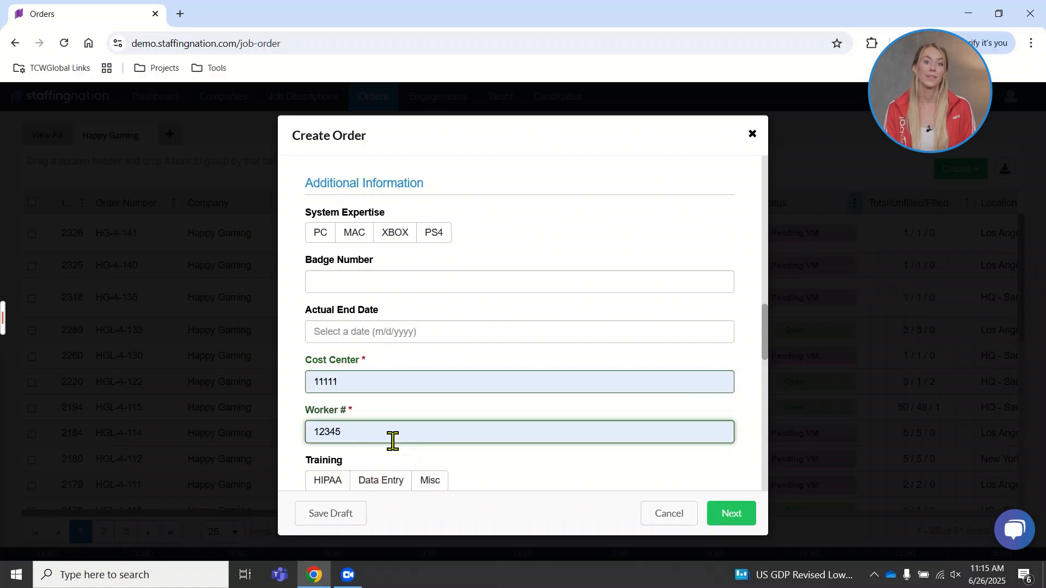
Step: Under Rate and Distribution, use the VMS Partners channel with Fixed payment and set the Maximum Bill Rate to 100.00 USD hourly
{"action": "scroll", "coordinate": [541, 369], "scroll_direction": "down", "scroll_amount": 3}
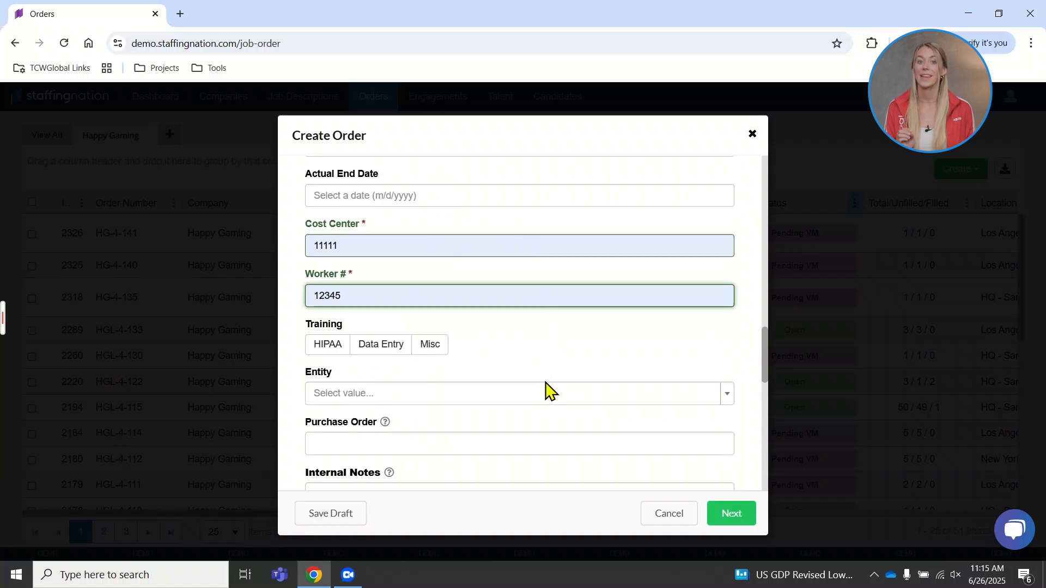
{"action": "scroll", "coordinate": [547, 388], "scroll_direction": "down", "scroll_amount": 1}
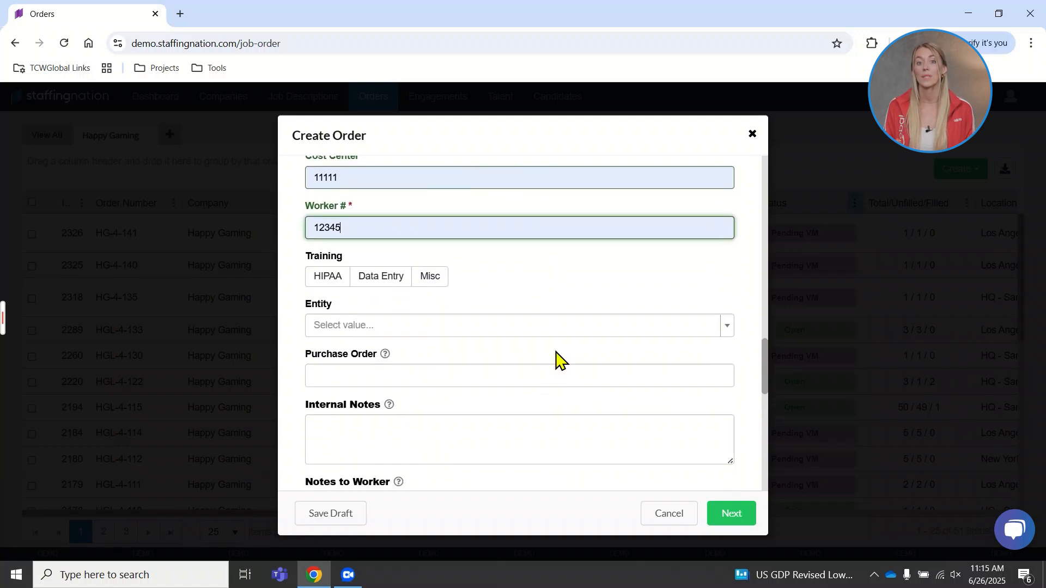
{"action": "scroll", "coordinate": [570, 375], "scroll_direction": "down", "scroll_amount": 1}
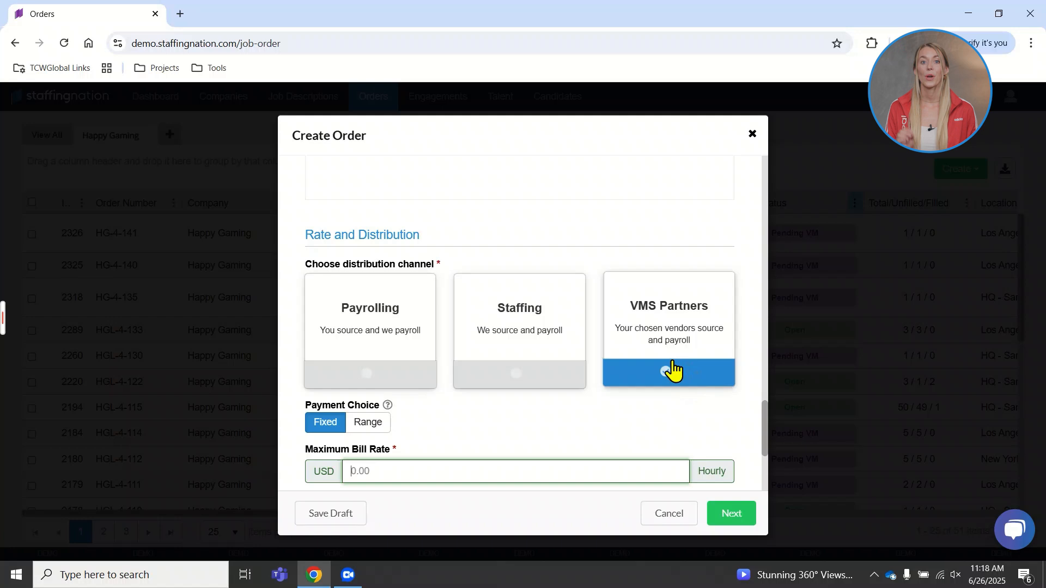
{"action": "key", "text": "shift+Tab"}
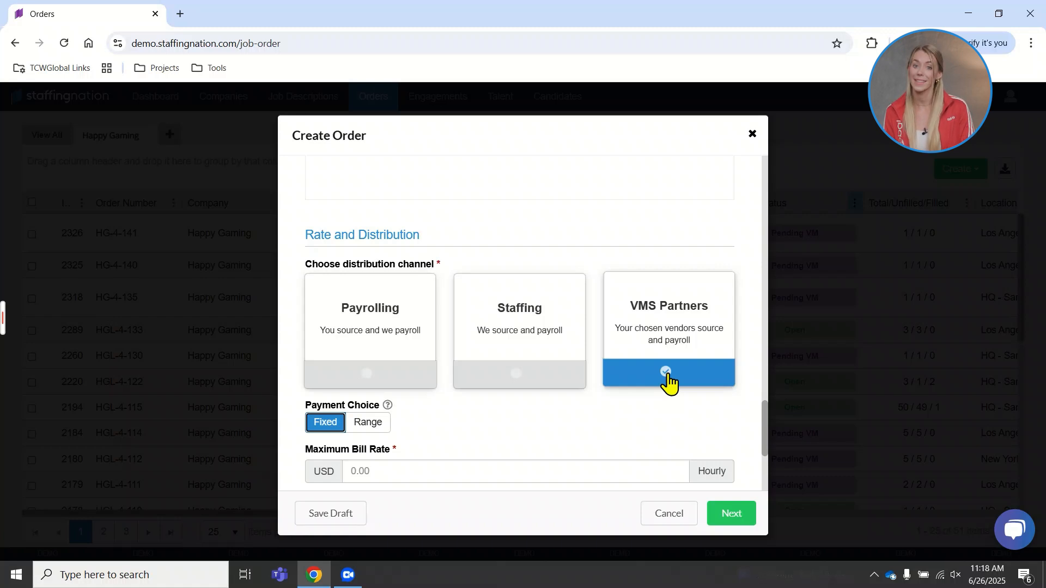
{"action": "key", "text": "Tab"}
{"action": "scroll", "coordinate": [668, 381], "scroll_direction": "down", "scroll_amount": 1}
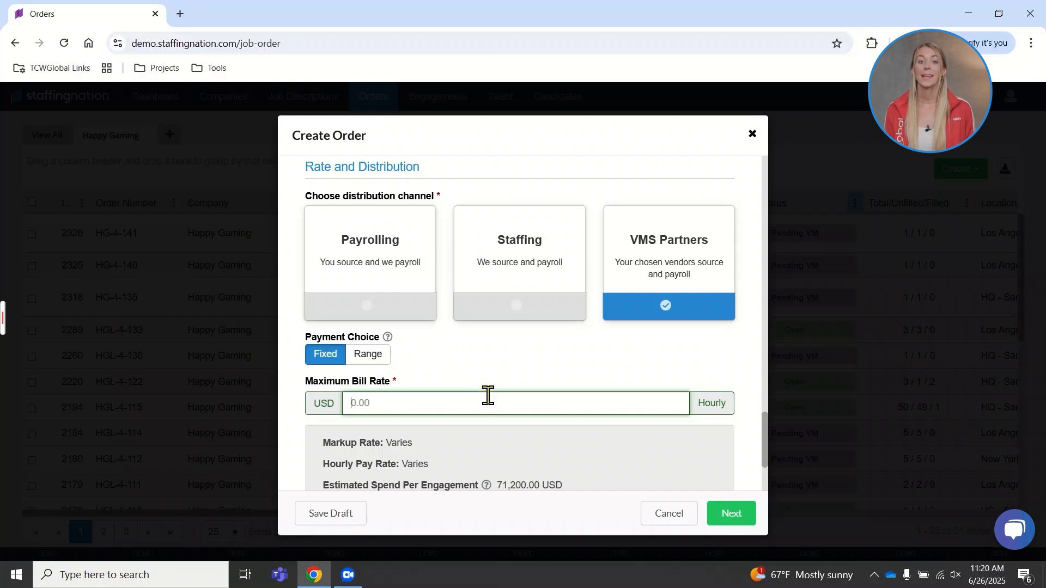
{"action": "type", "text": "1"}
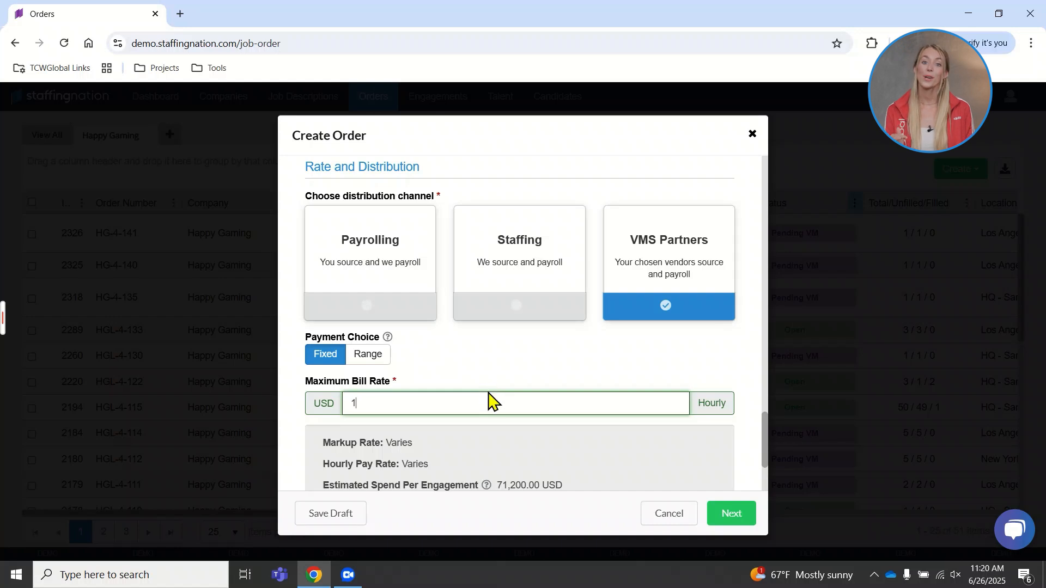
{"action": "type", "text": "00"}
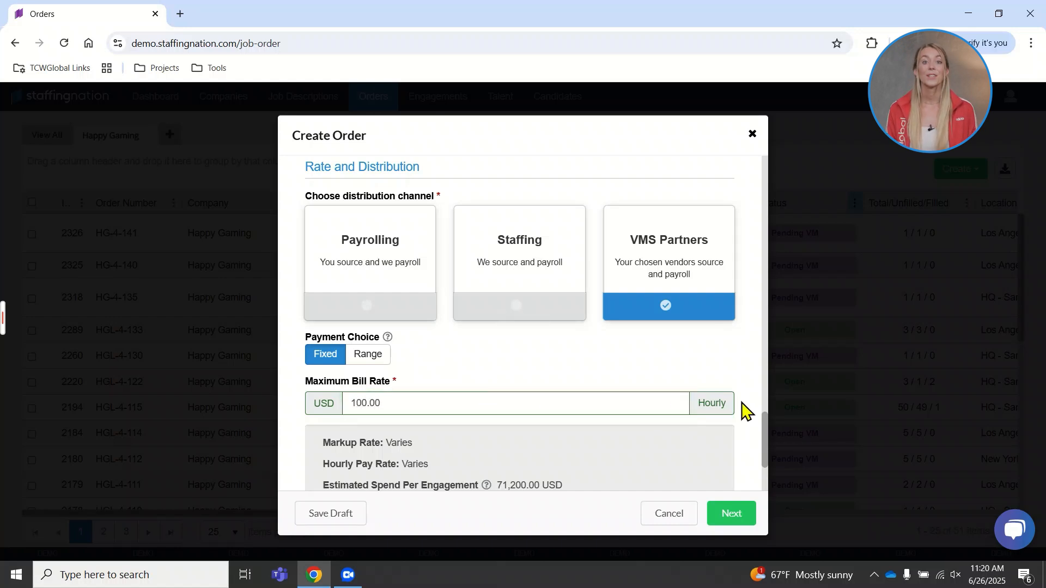
Step: Continue to the form's vendor page, select the Animation VMS Partners group and create the order
{"action": "scroll", "coordinate": [744, 414], "scroll_direction": "down", "scroll_amount": 3}
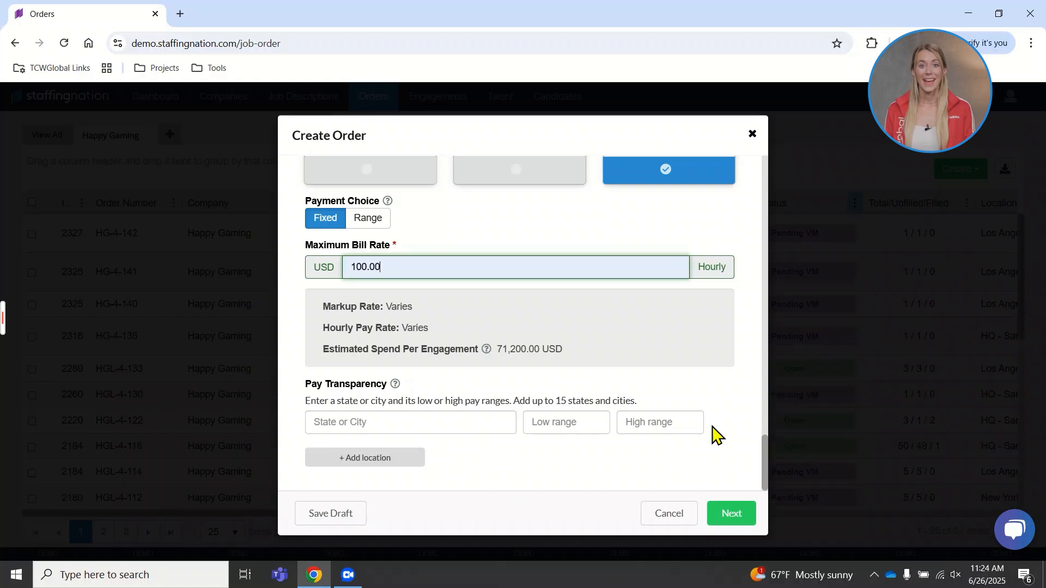
{"action": "left_click", "coordinate": [733, 515]}
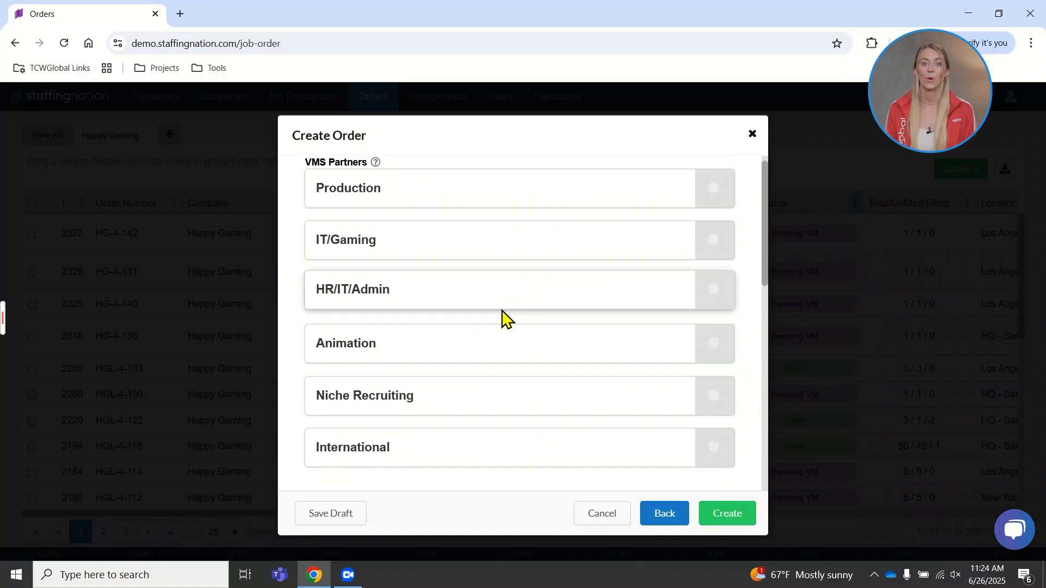
{"action": "left_click", "coordinate": [506, 350]}
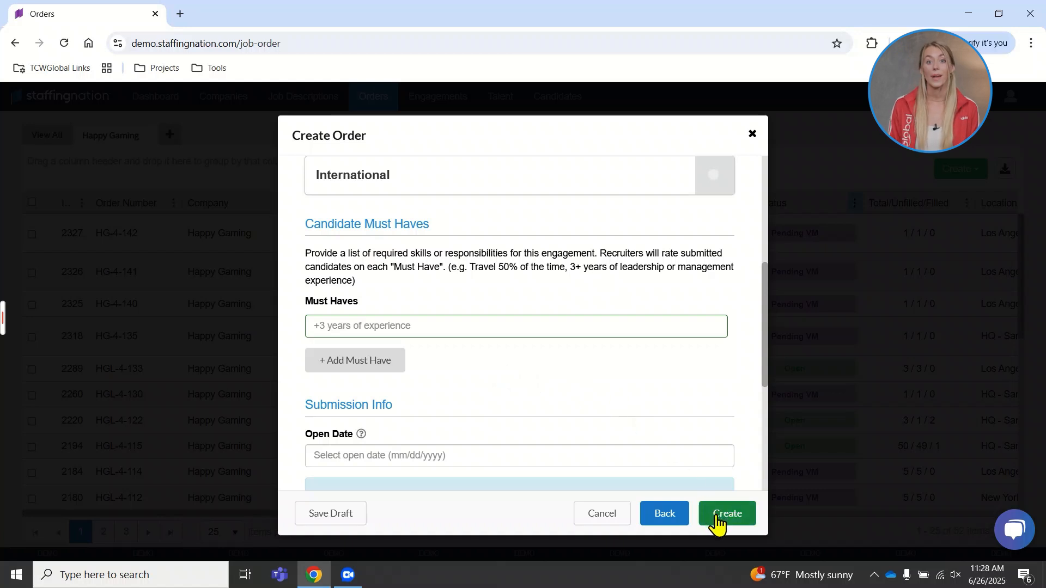
{"action": "left_click", "coordinate": [717, 523]}
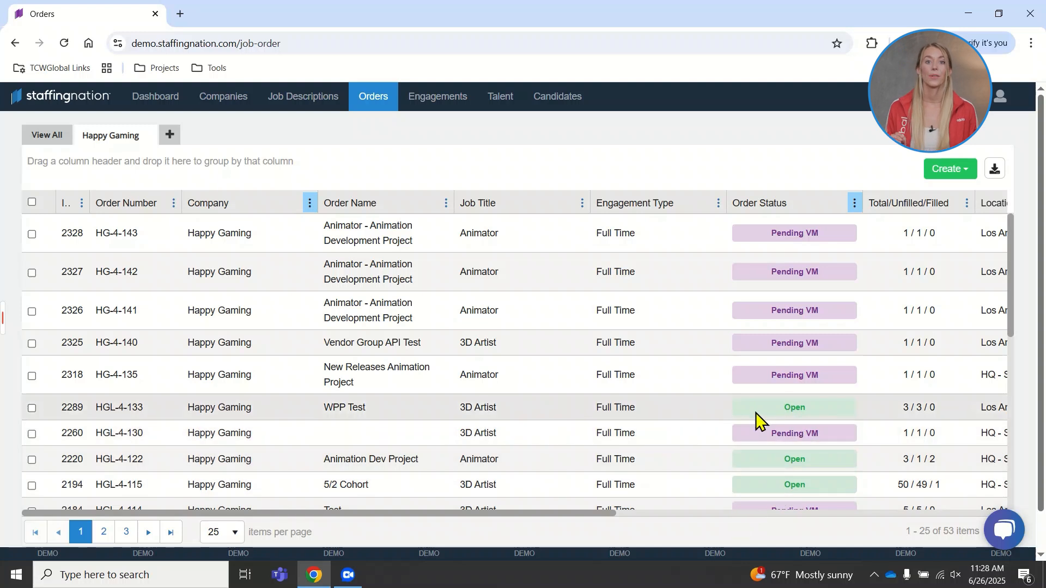
Step: Open the candidates of the Animation Dev Project order and review the interviewing VMS candidate's activity, rates and introduction
{"action": "left_click", "coordinate": [756, 460]}
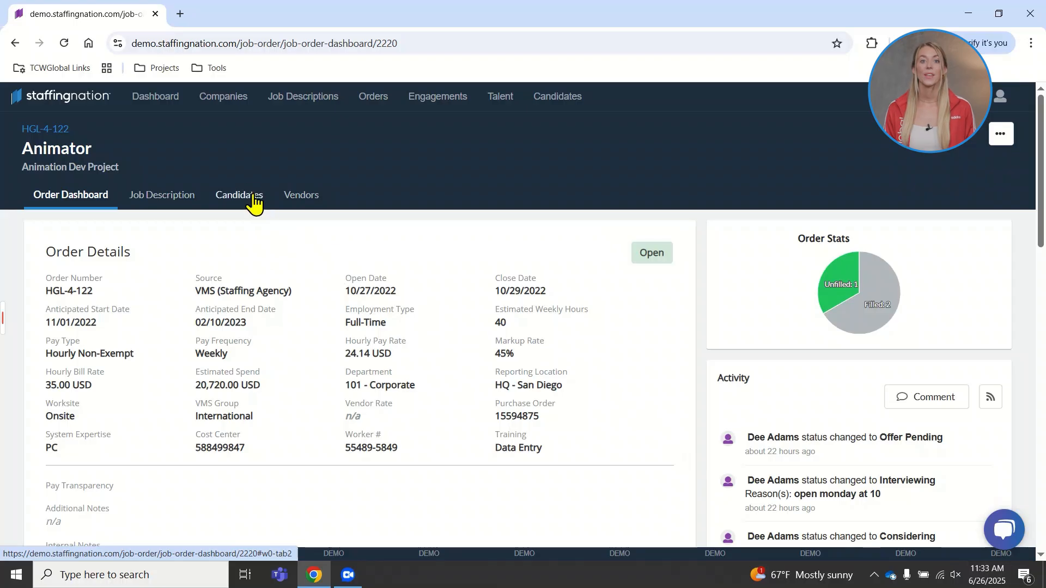
{"action": "left_click", "coordinate": [253, 195]}
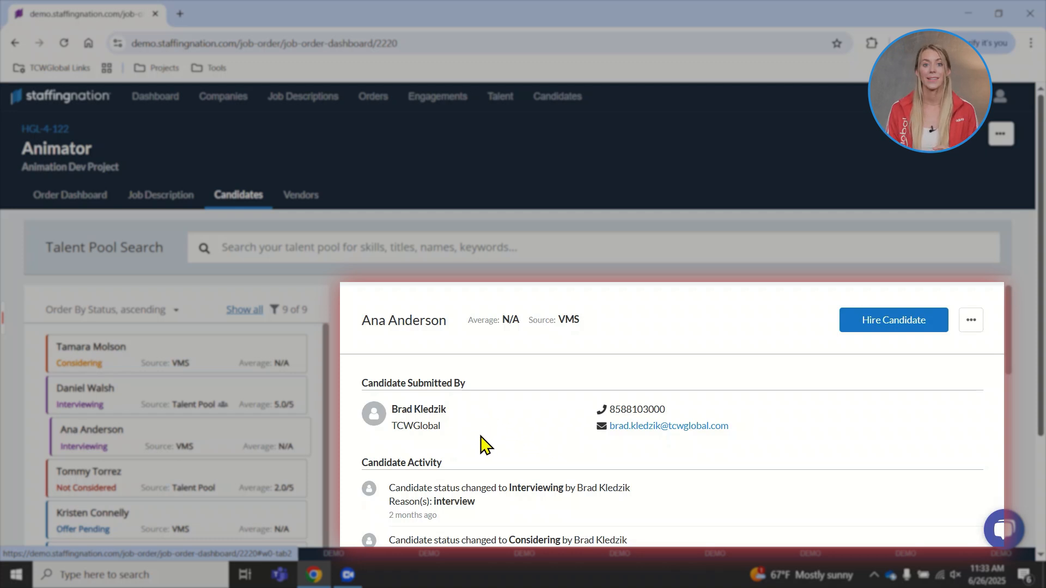
{"action": "scroll", "coordinate": [481, 443], "scroll_direction": "down", "scroll_amount": 3}
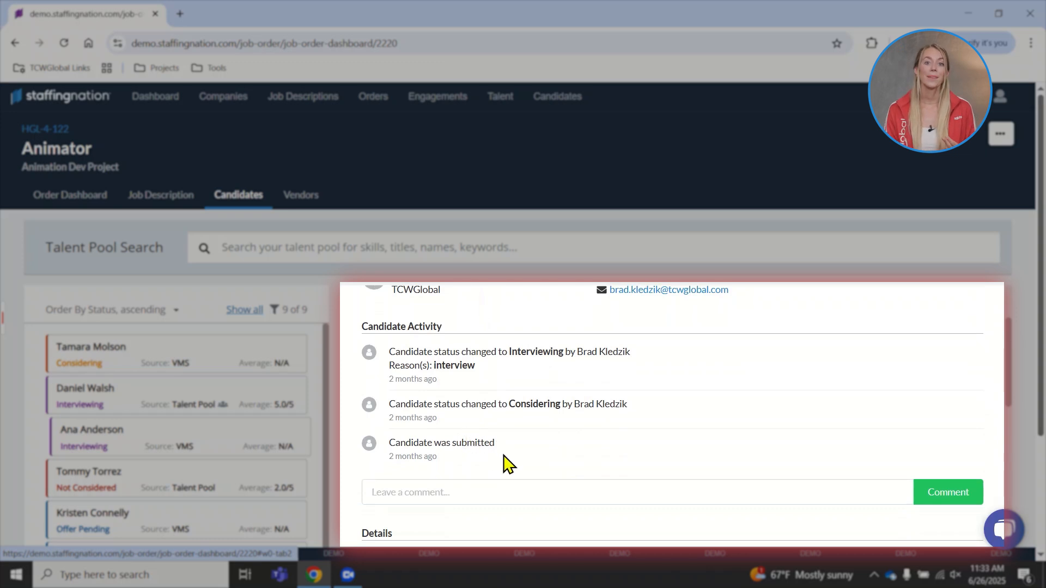
{"action": "scroll", "coordinate": [506, 464], "scroll_direction": "down", "scroll_amount": 3}
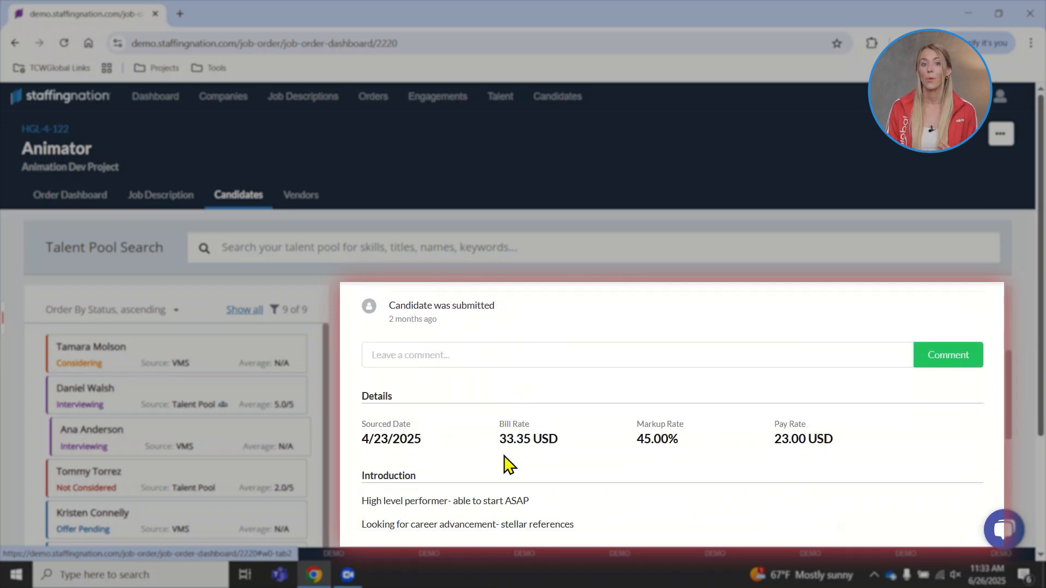
{"action": "scroll", "coordinate": [505, 464], "scroll_direction": "down", "scroll_amount": 1}
{"action": "scroll", "coordinate": [506, 466], "scroll_direction": "down", "scroll_amount": 2}
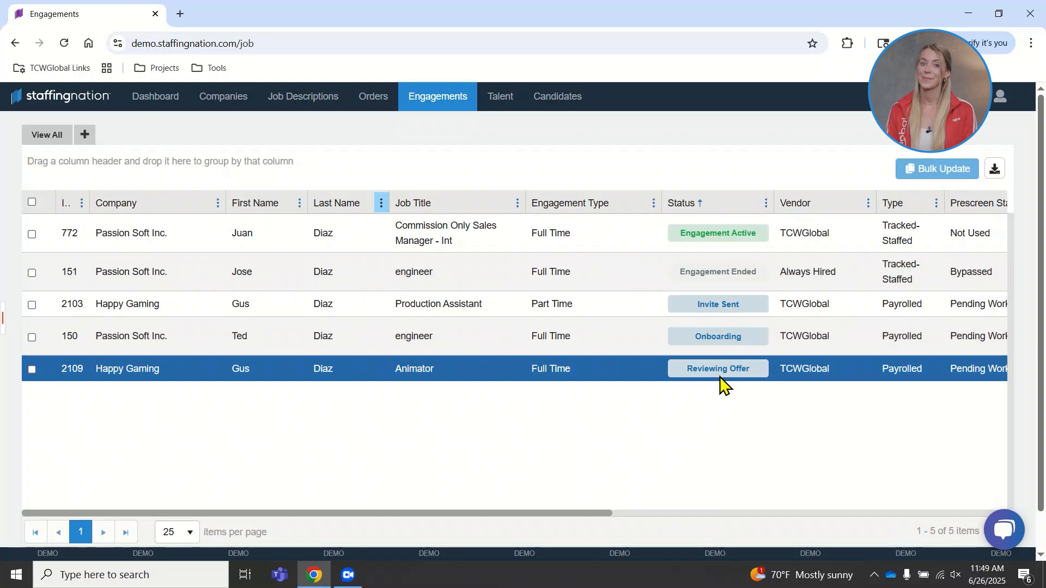
Step: Open the Happy Gaming Animator engagement in Reviewing Offer status and review its details, contacts, prescreen and onboarding summary
{"action": "left_click", "coordinate": [721, 377]}
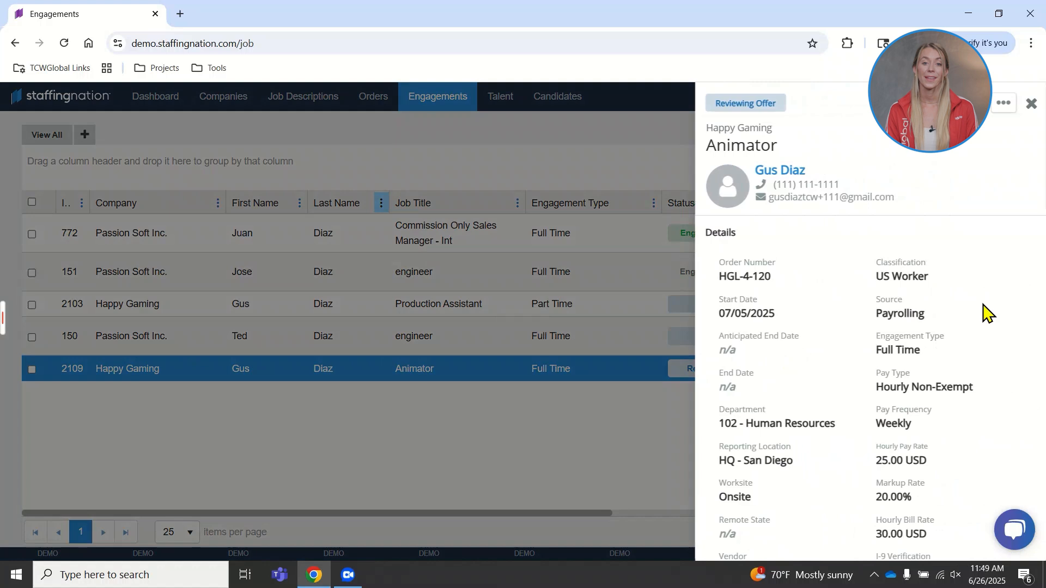
{"action": "scroll", "coordinate": [983, 334], "scroll_direction": "down", "scroll_amount": 6}
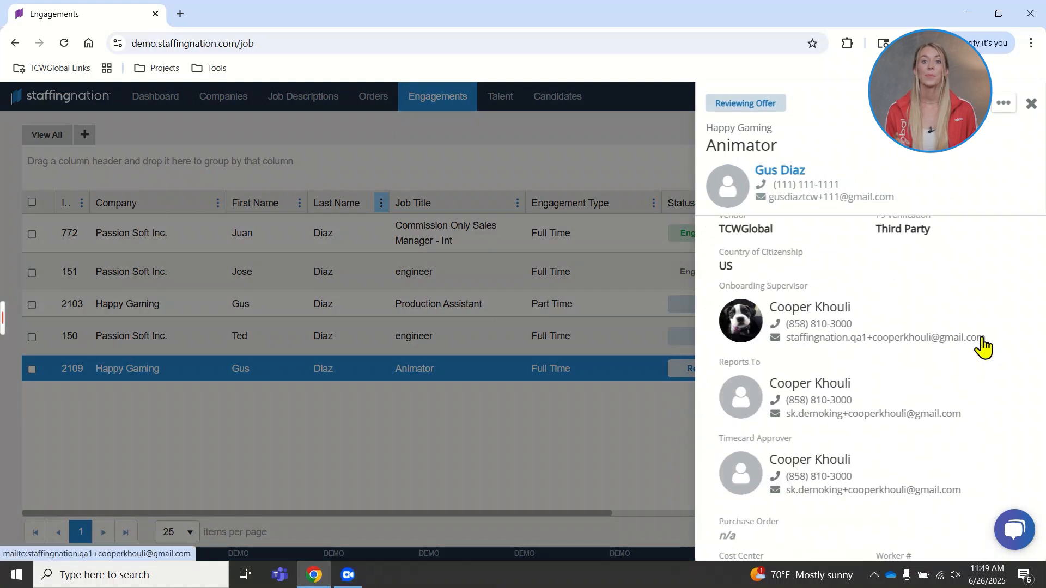
{"action": "scroll", "coordinate": [983, 344], "scroll_direction": "down", "scroll_amount": 8}
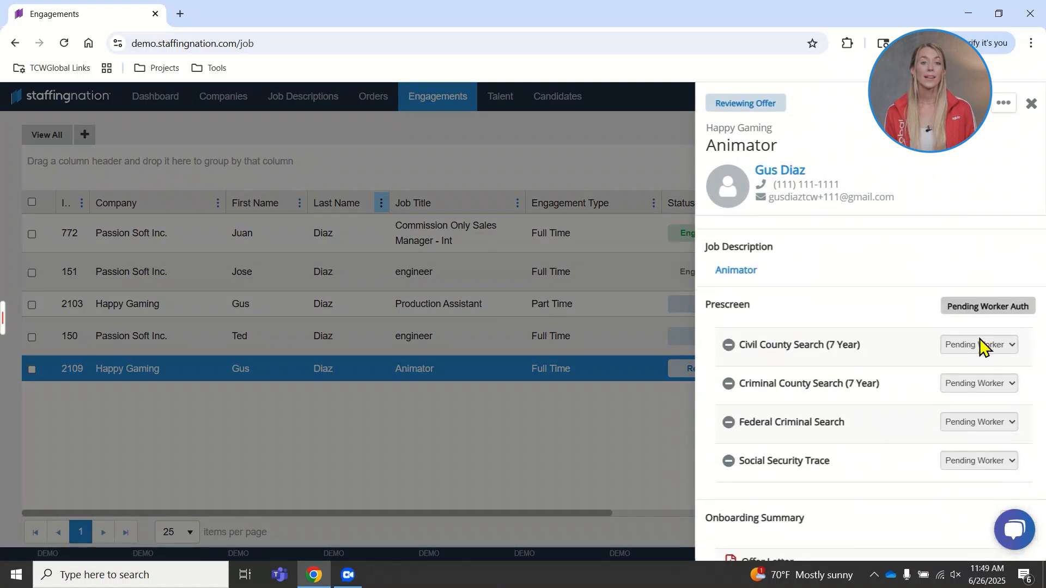
{"action": "scroll", "coordinate": [980, 348], "scroll_direction": "down", "scroll_amount": 7}
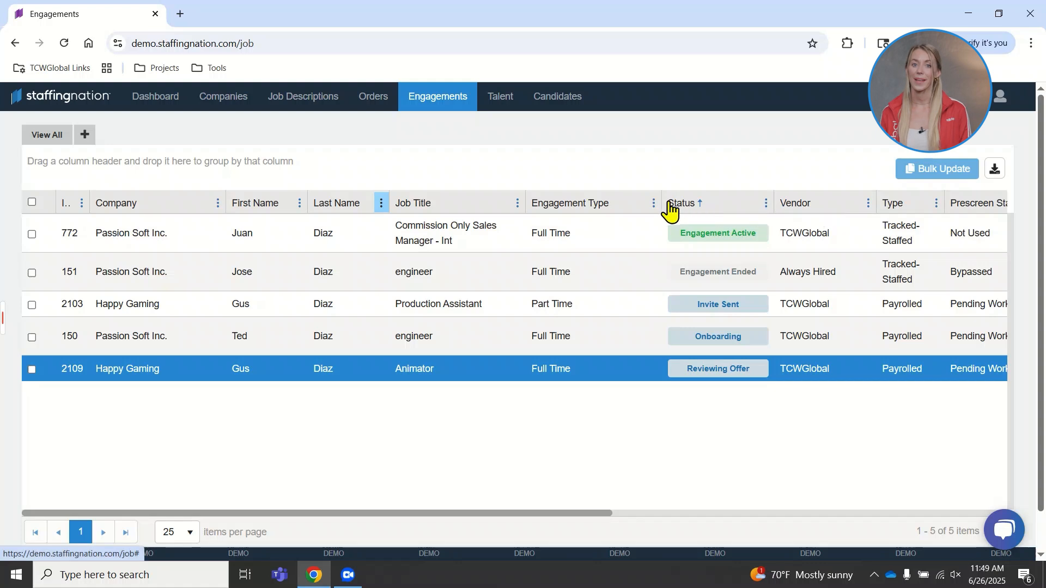
Step: Show the filter options for the Engagement Type column in the engagements list
{"action": "left_click", "coordinate": [654, 205]}
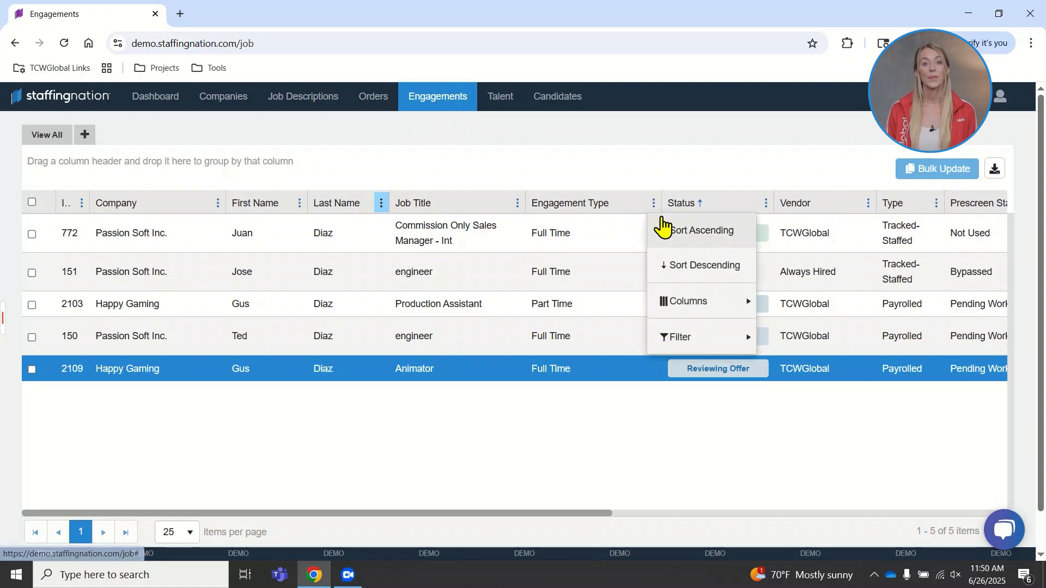
{"action": "mouse_move", "coordinate": [671, 343]}
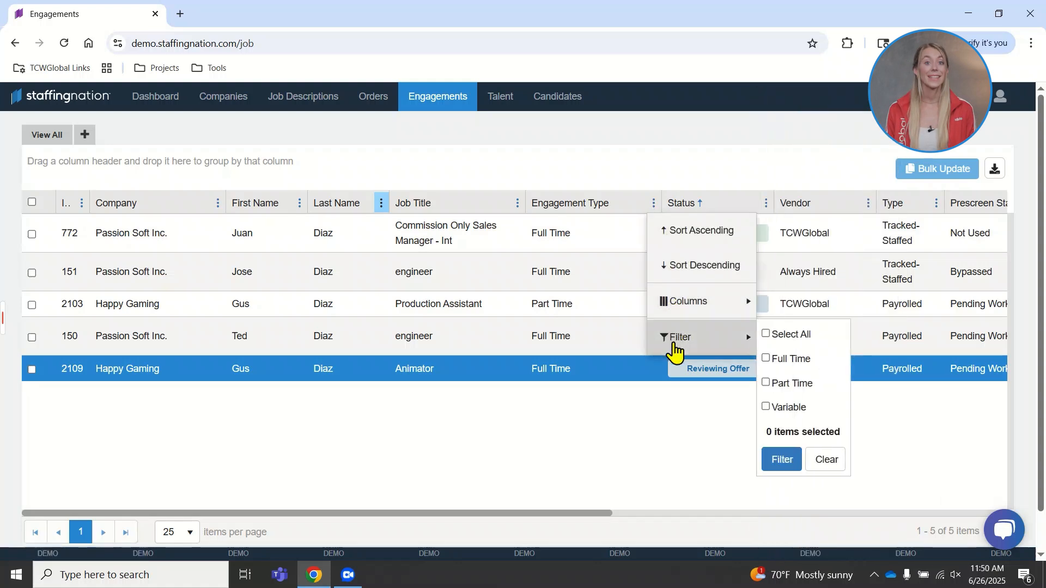